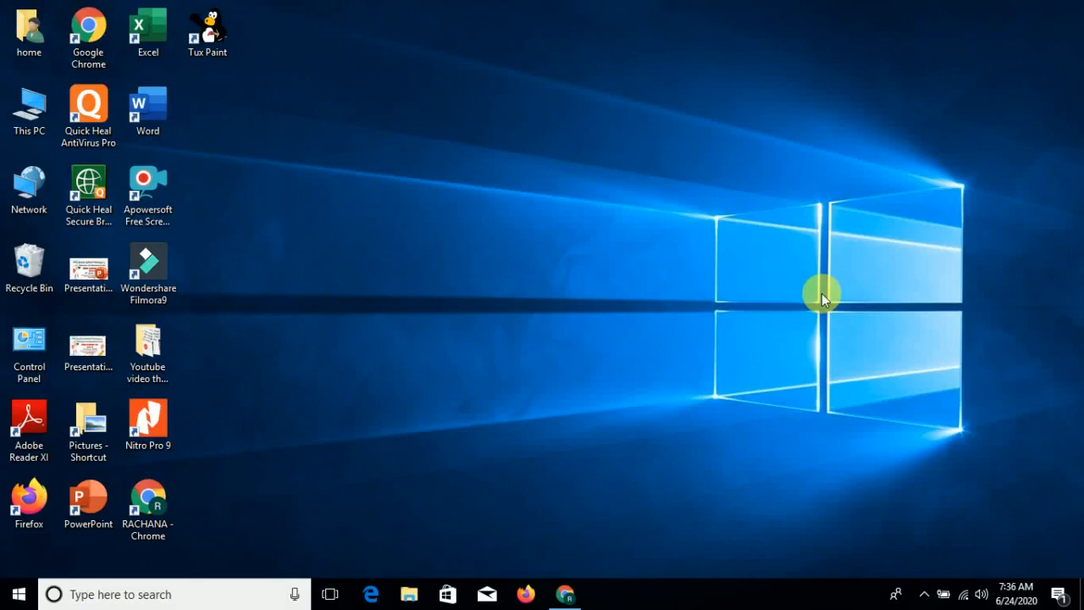
- Search for Word, launch it and open a blank document
click(19, 593)
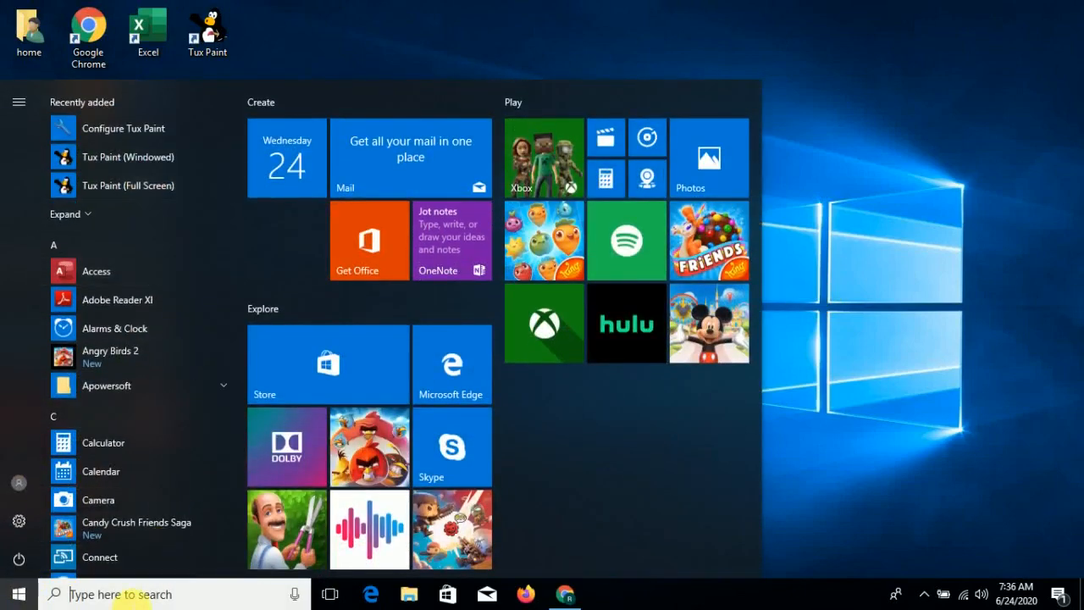
click(122, 594)
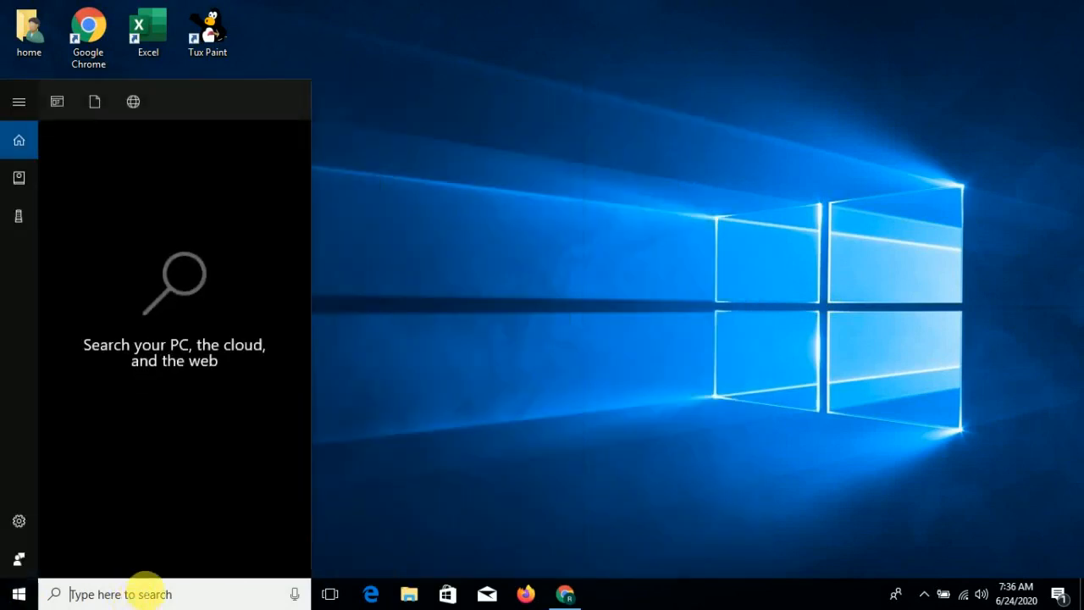
text(wor)
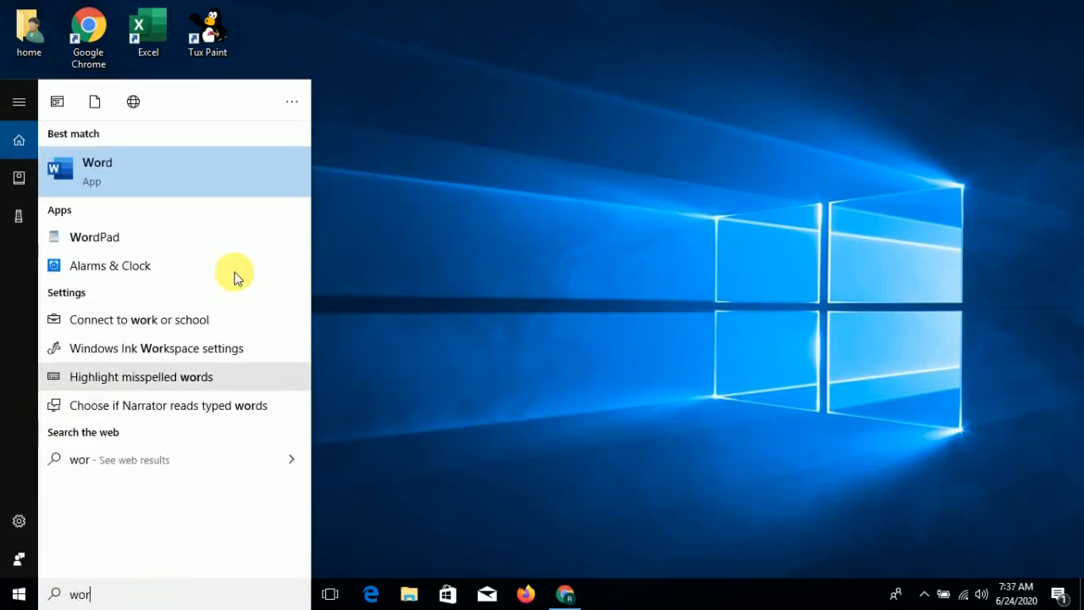
click(202, 167)
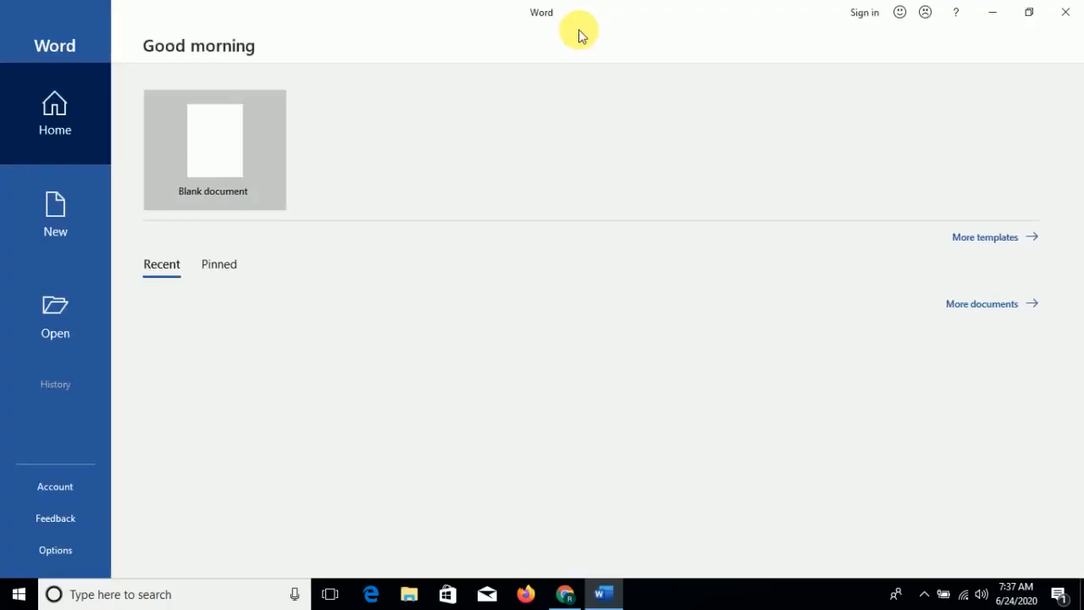
click(191, 163)
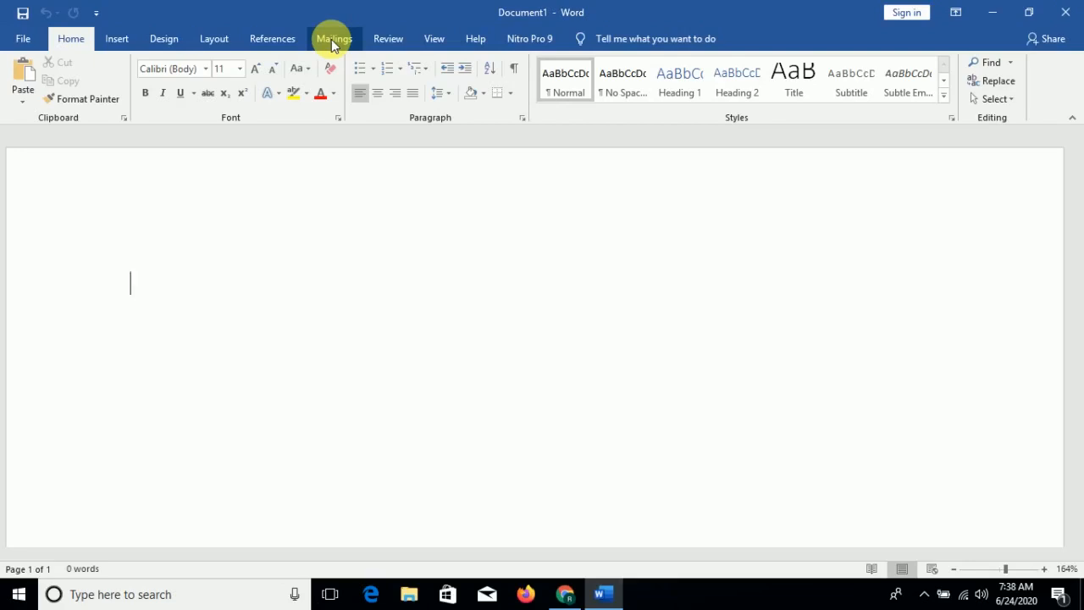
- Start the Step-by-Step Mail Merge Wizard
click(331, 39)
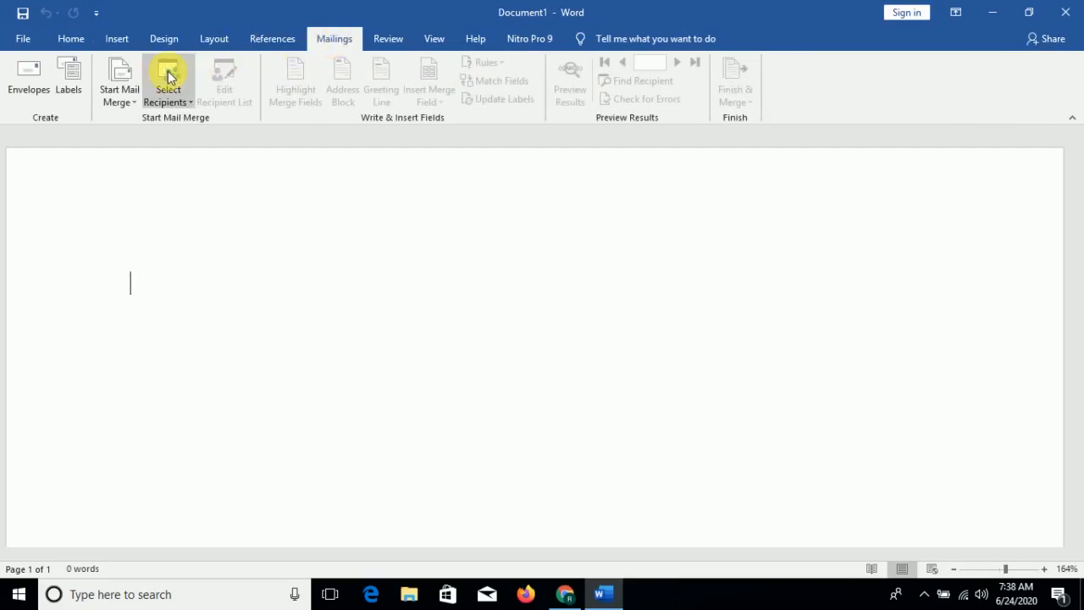
click(133, 103)
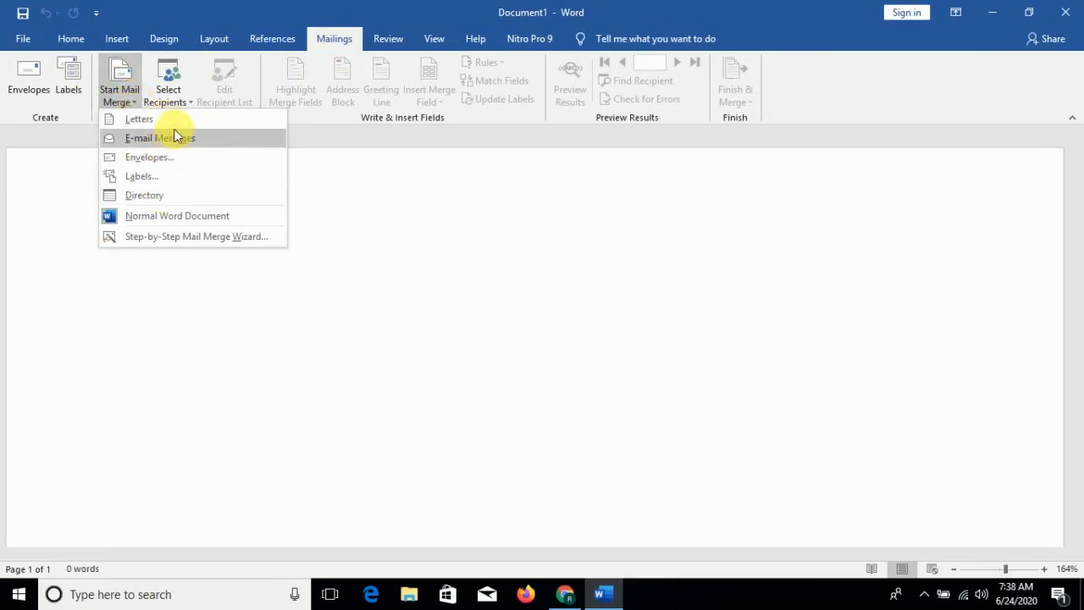
click(163, 237)
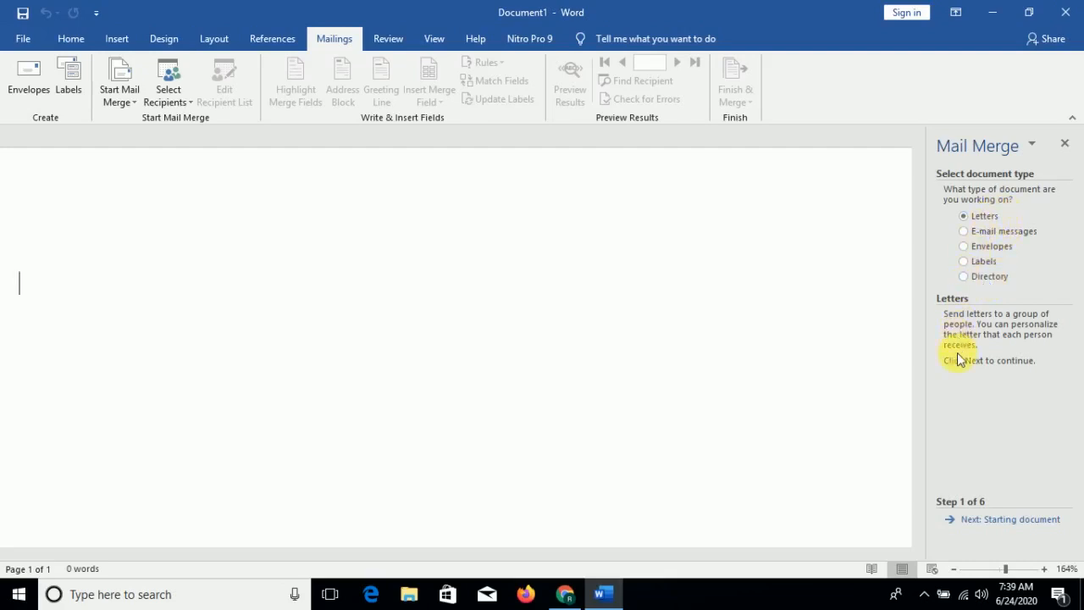
- Keep Letters and the current document and advance the wizard to recipient selection
click(1002, 528)
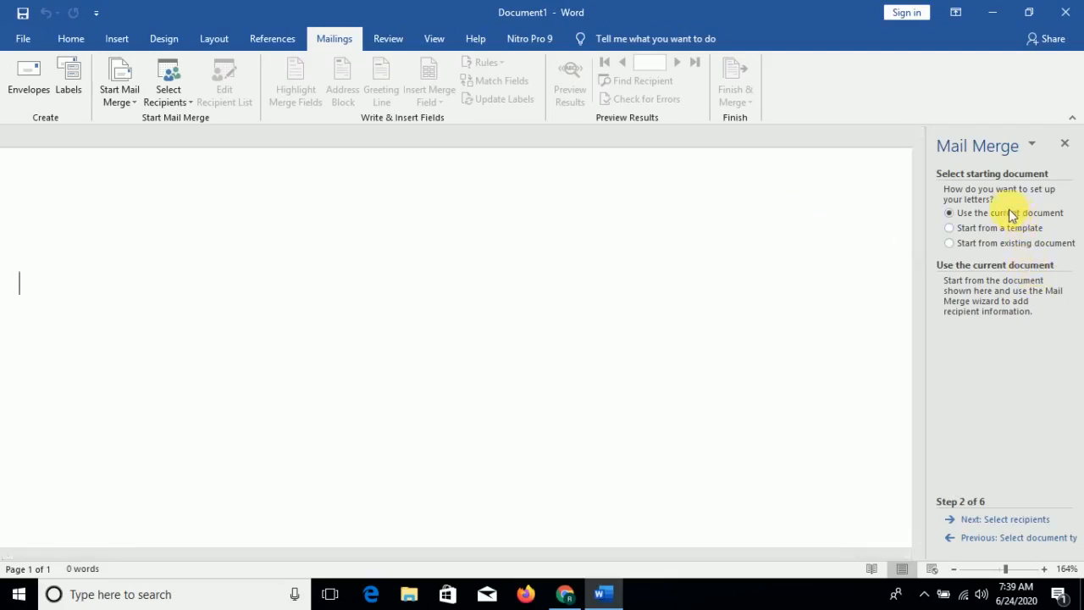
click(1001, 519)
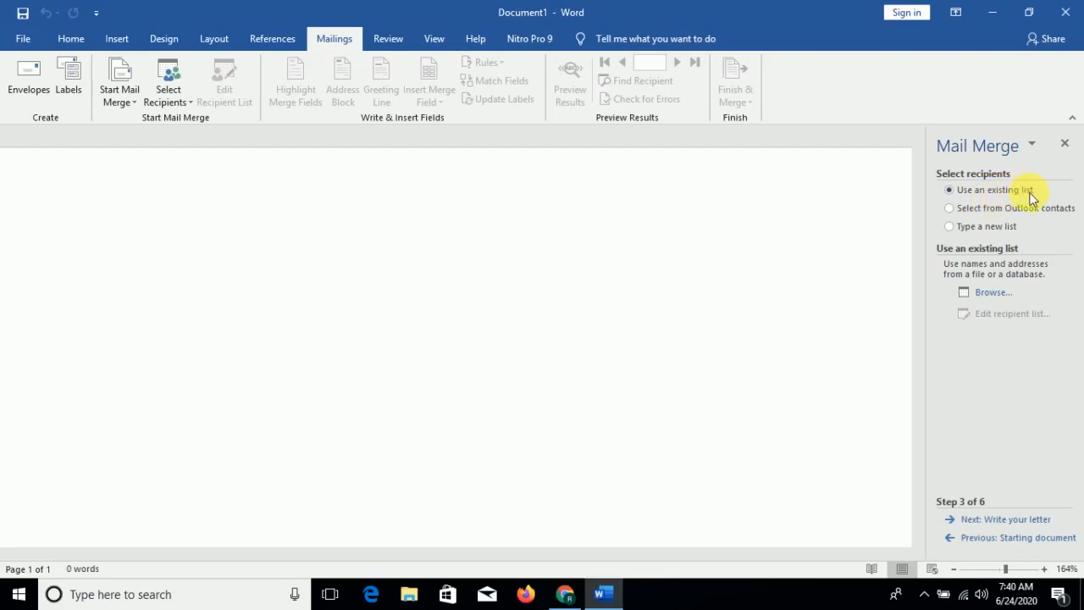
- Choose to type a new recipient list and create it
click(1000, 208)
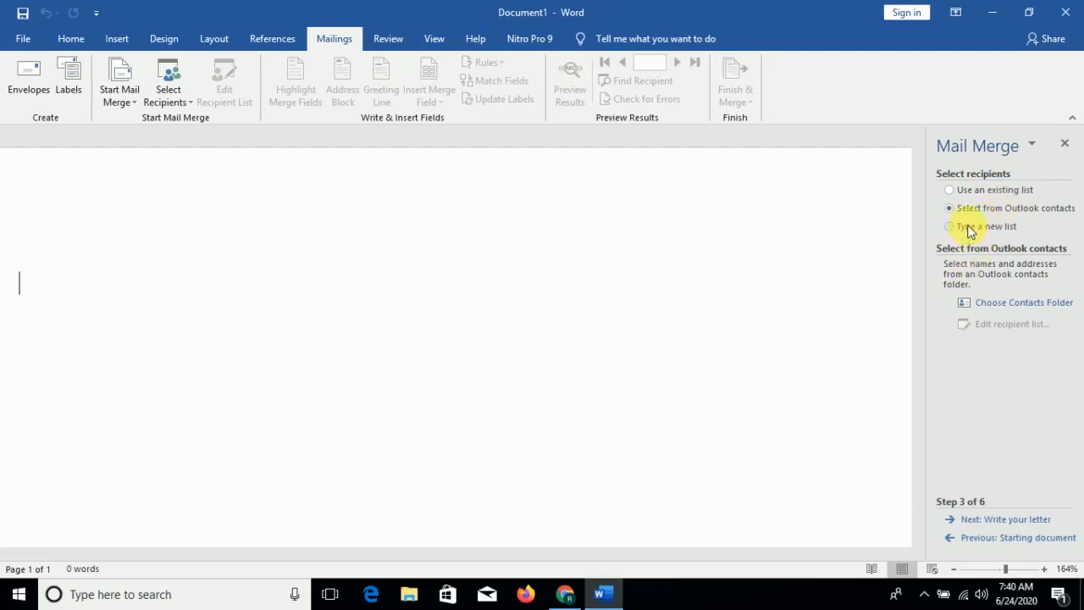
click(970, 230)
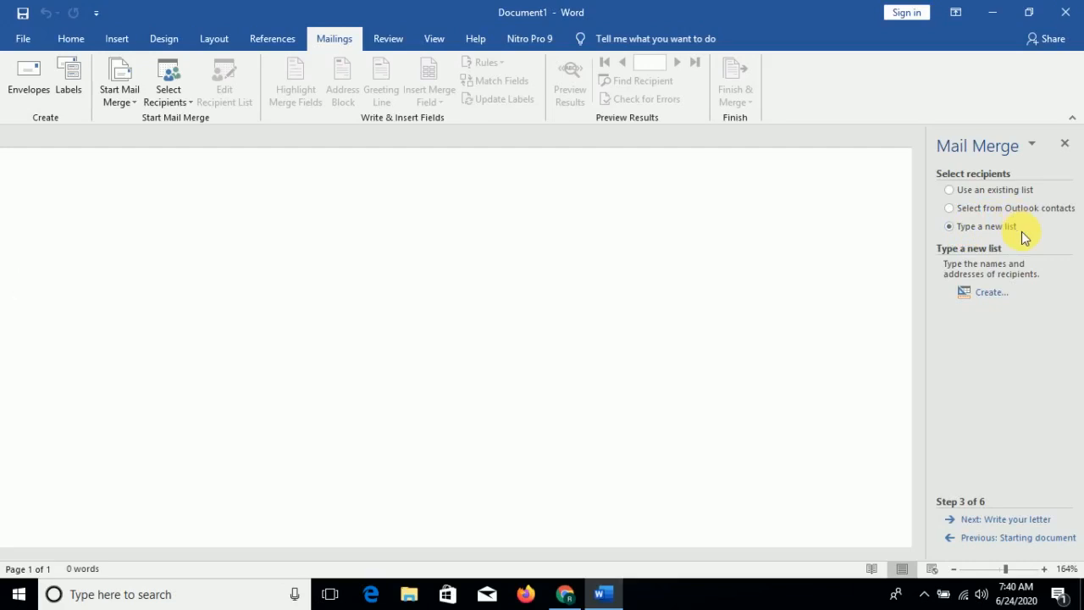
click(995, 296)
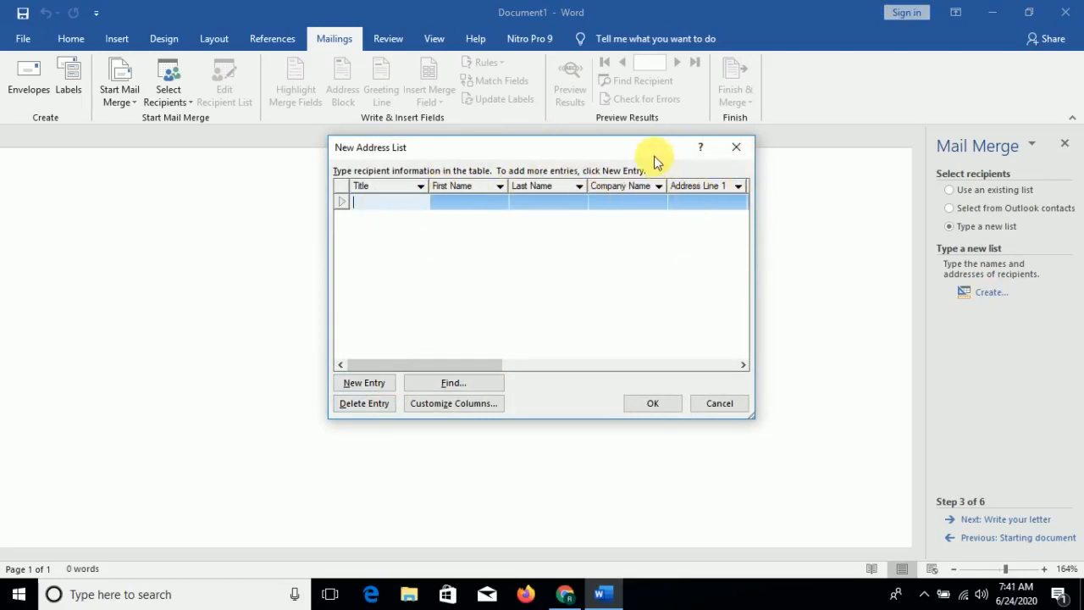
- Customize the address list columns by deleting the E-mail Address, Work Phone, Home Phone and Country or Region fields
click(450, 403)
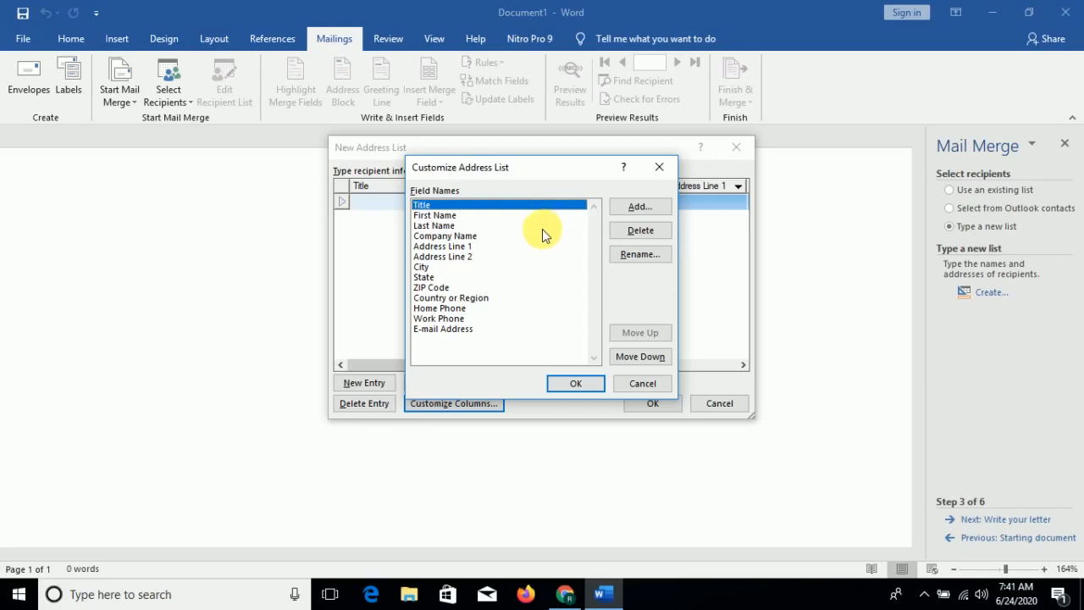
click(448, 330)
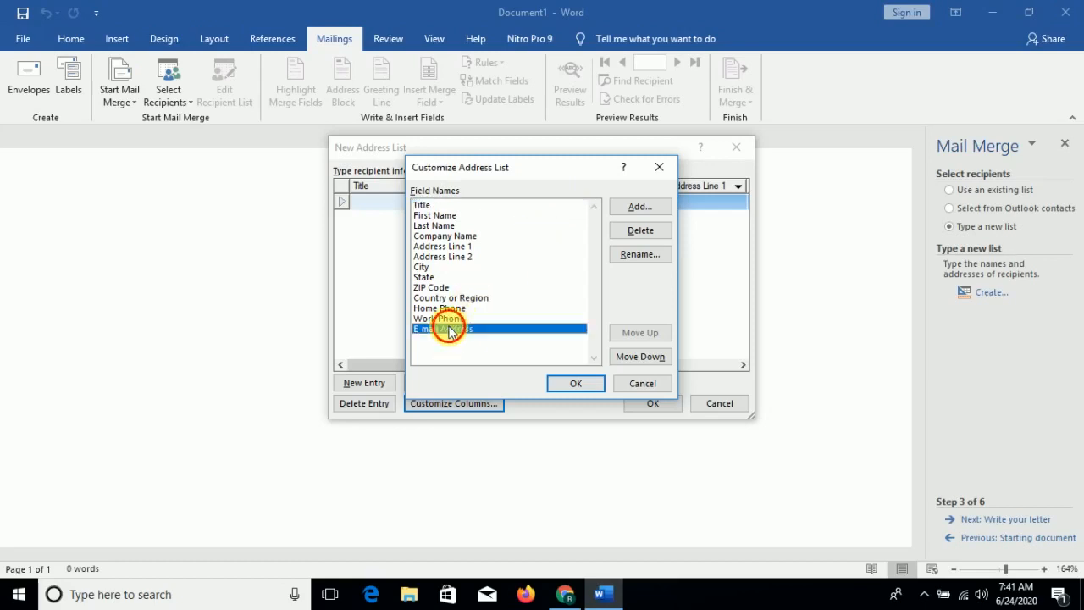
click(640, 234)
click(517, 340)
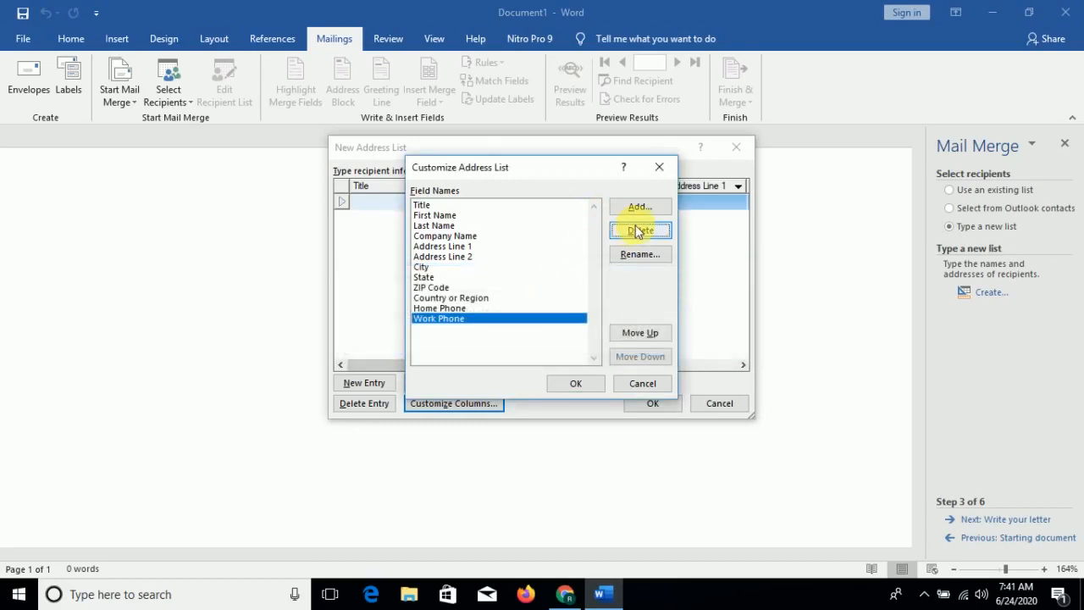
click(640, 233)
key(Return)
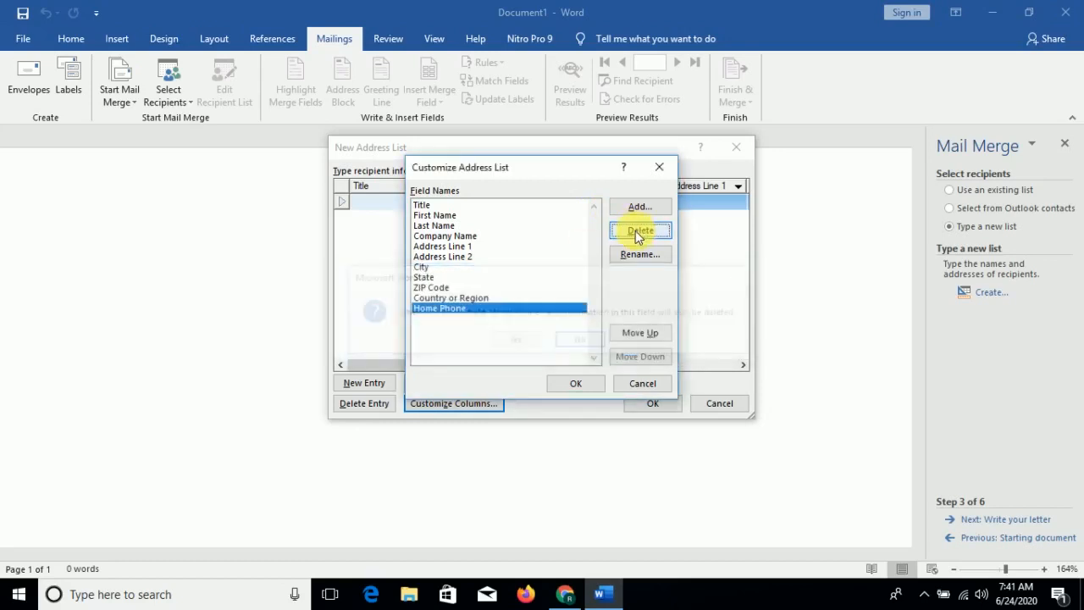
click(641, 232)
key(Return)
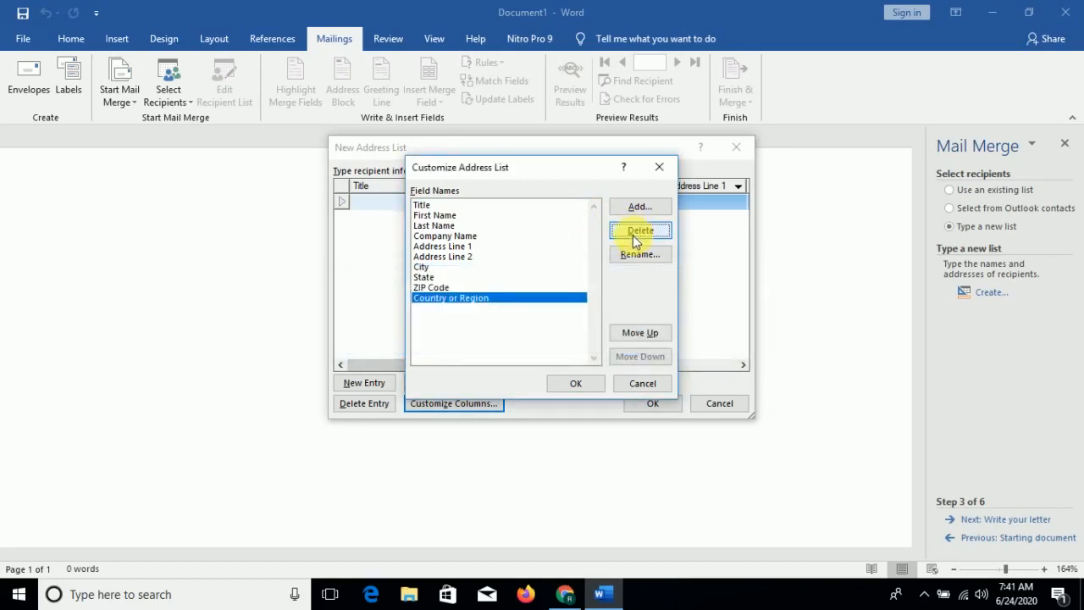
click(635, 233)
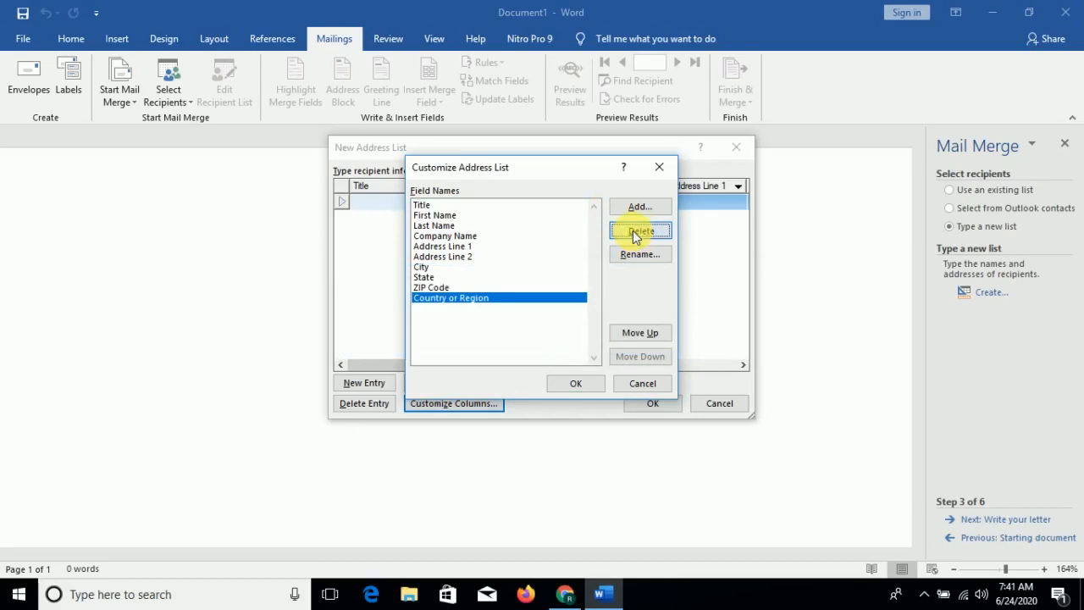
key(Return)
- Rename the ZIP Code field to Pin Code
click(637, 235)
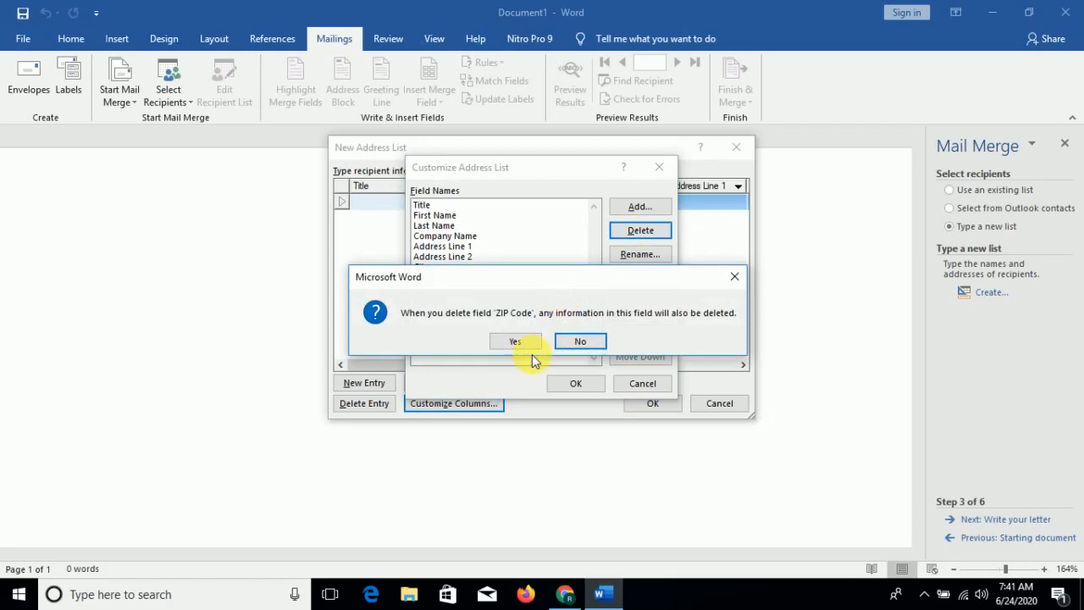
click(733, 277)
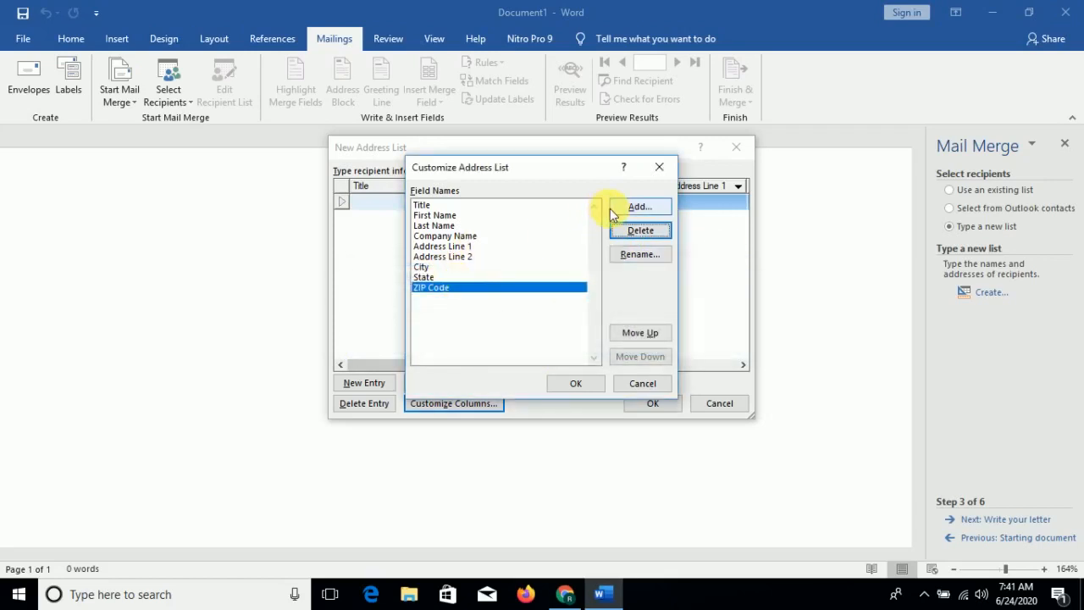
click(635, 255)
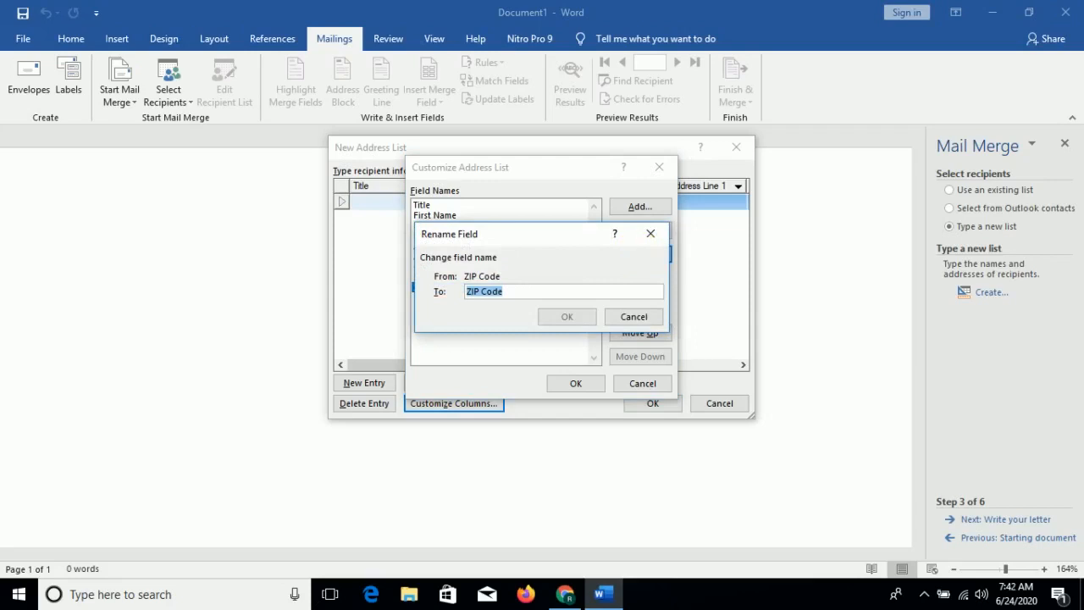
text(Pin Code)
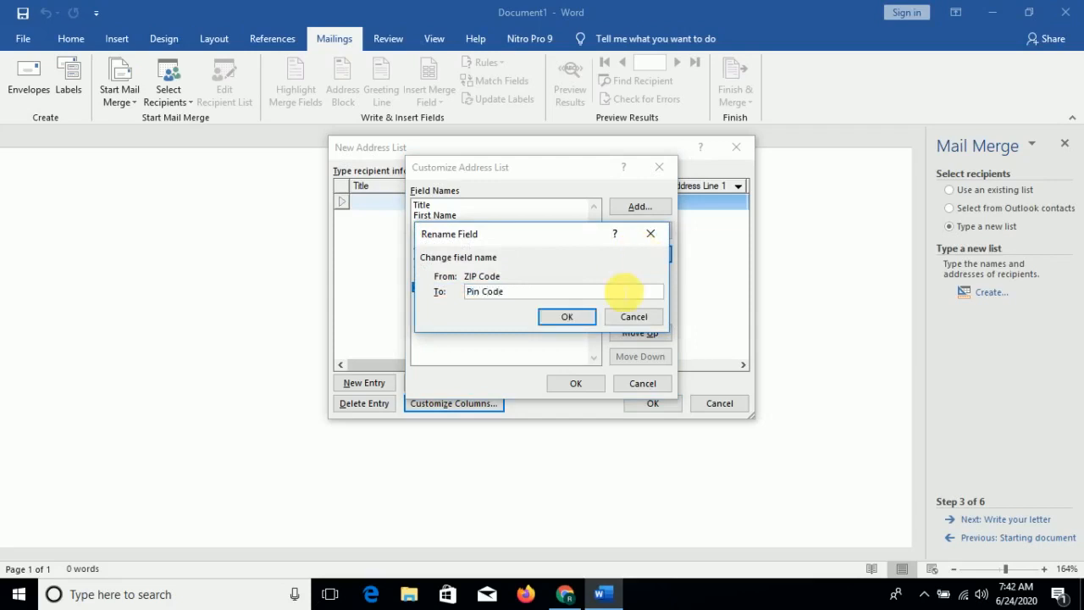
click(567, 317)
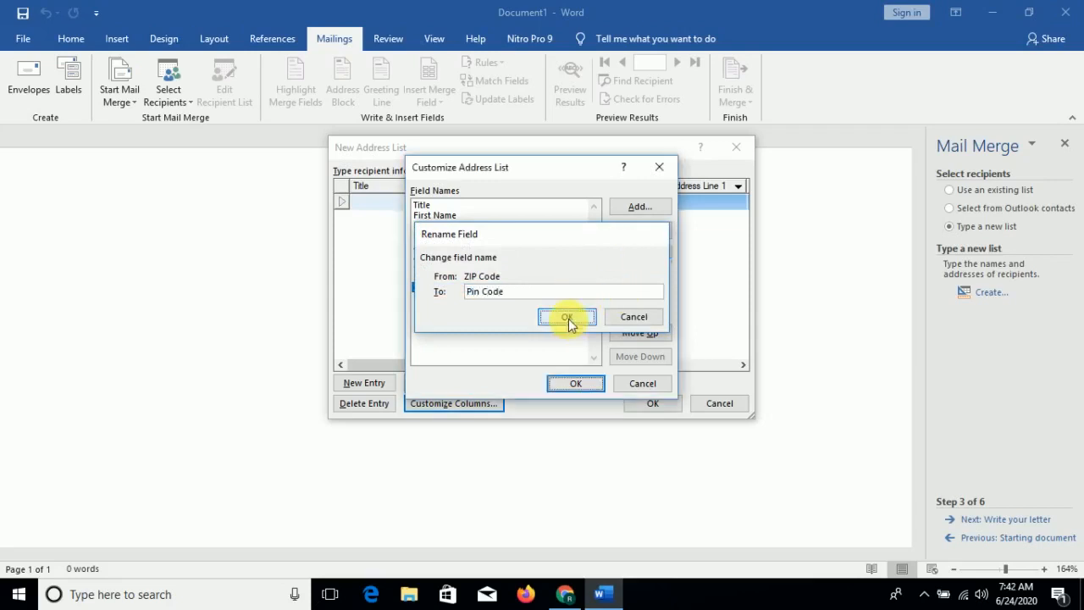
- Delete the State, Address Line 2, Address Line 1, Company Name and Title fields
click(447, 277)
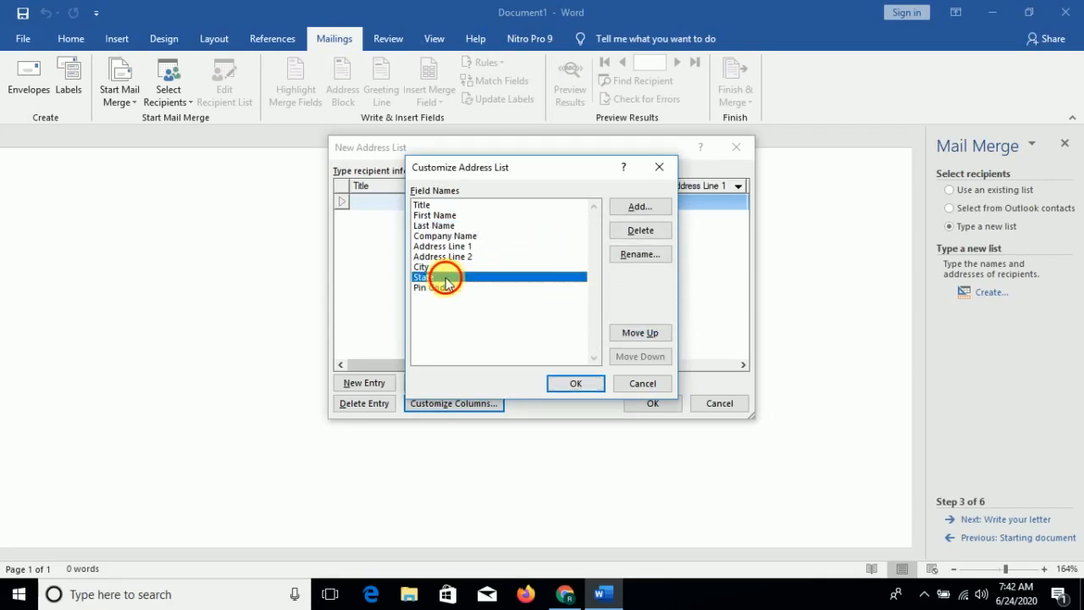
click(644, 235)
key(Return)
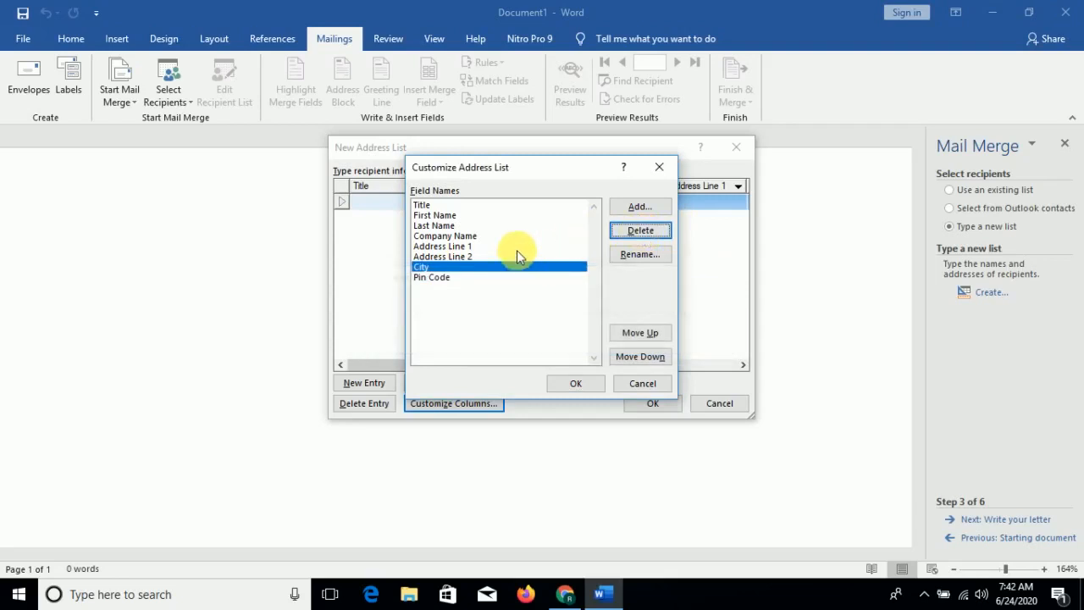
click(482, 255)
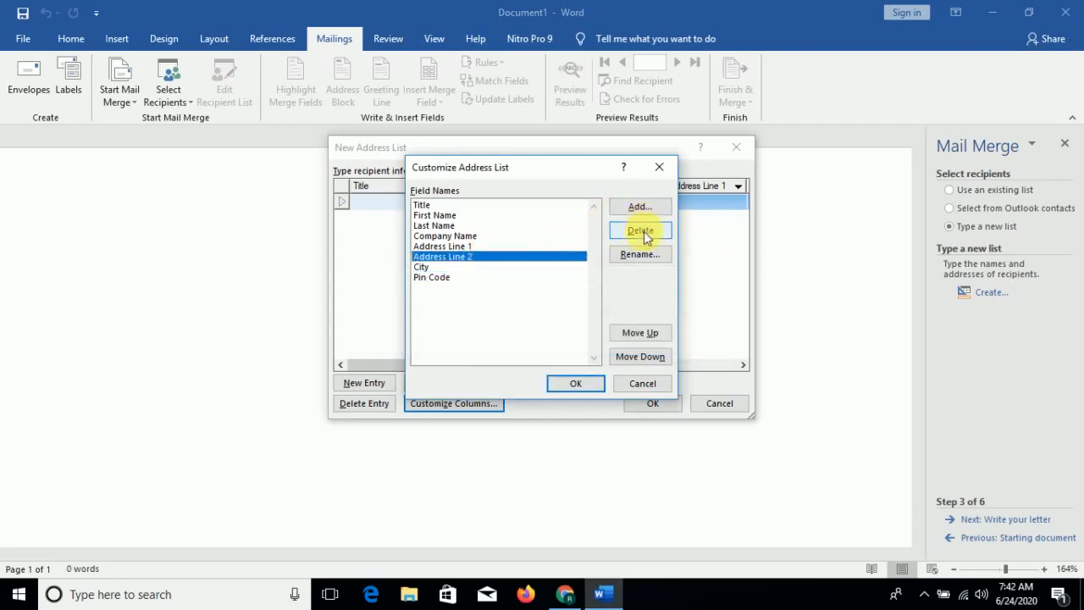
click(644, 236)
key(Return)
click(643, 235)
key(Return)
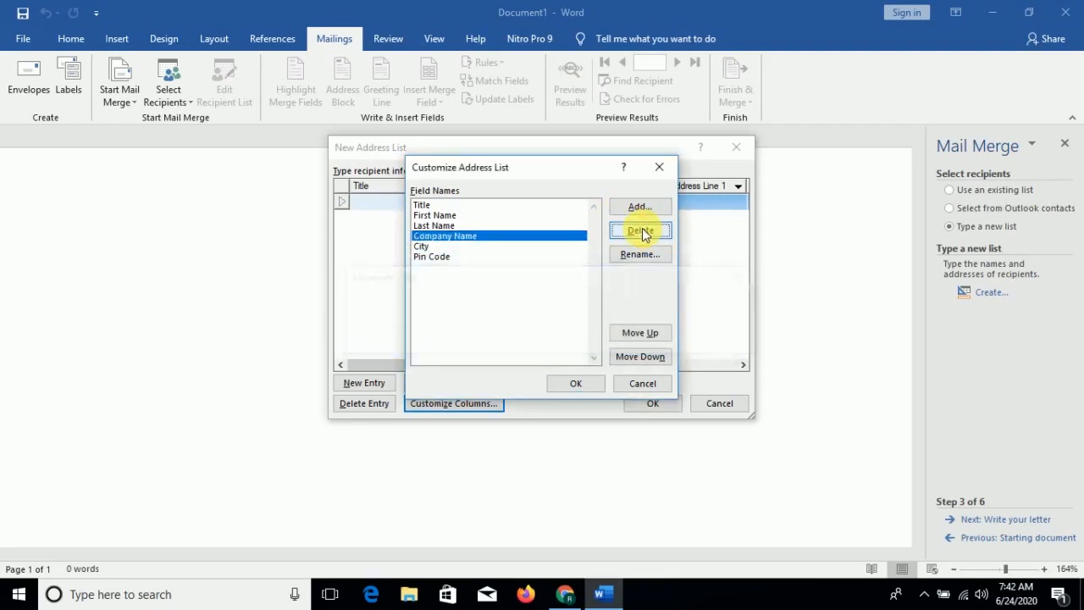
click(639, 230)
key(Return)
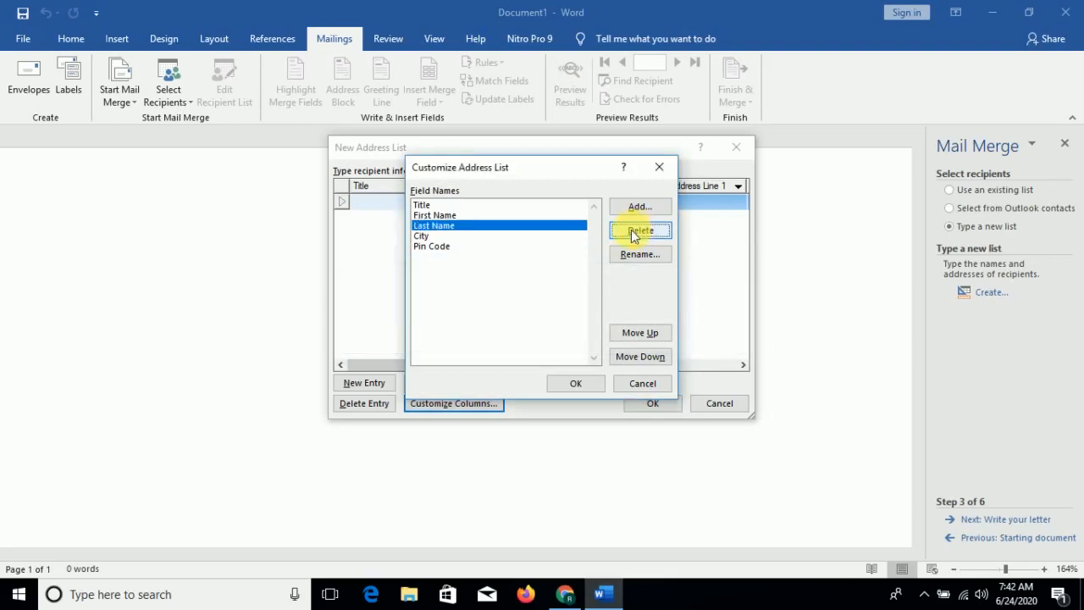
click(463, 204)
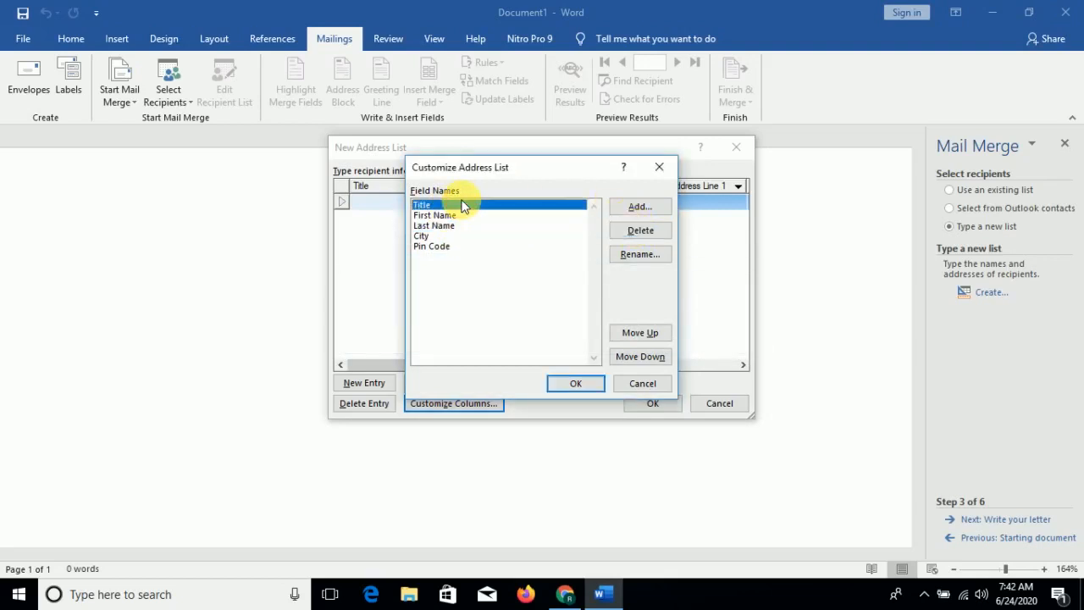
click(647, 234)
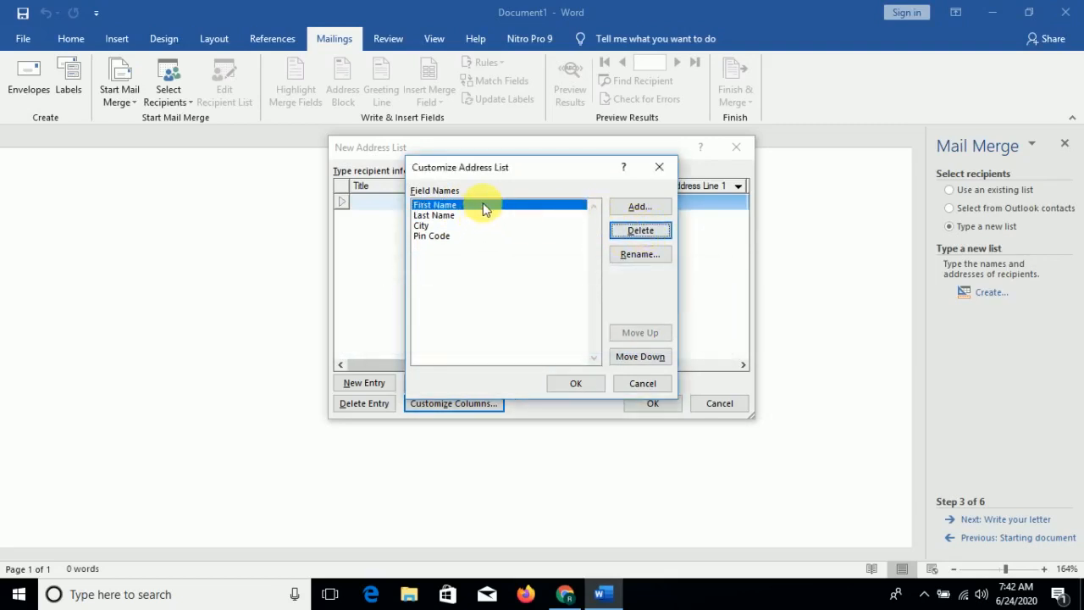
- Add an Address field and move it below Last Name
click(656, 209)
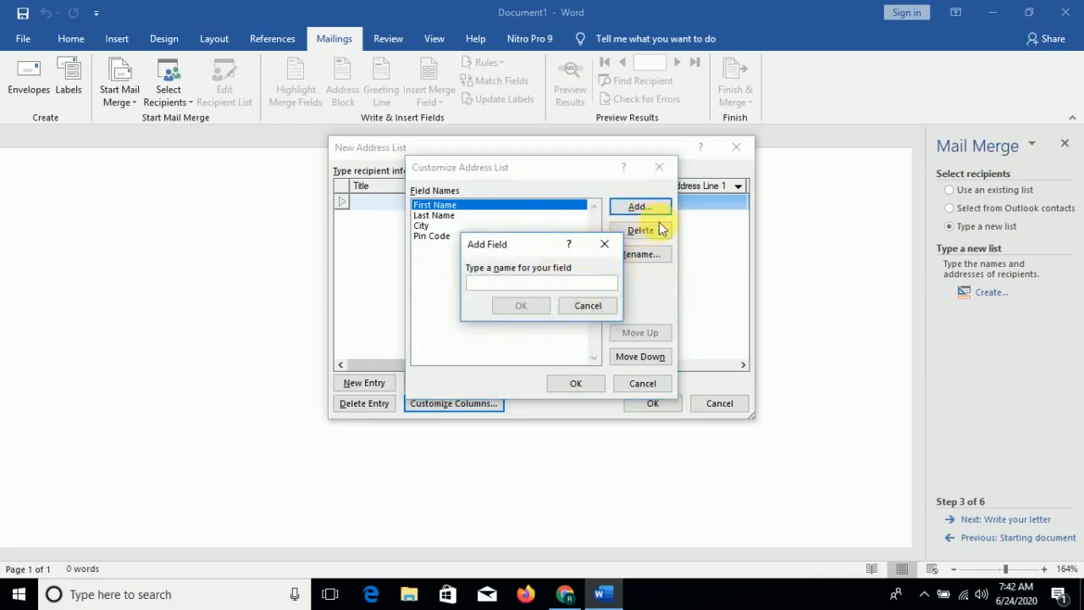
text(Addr)
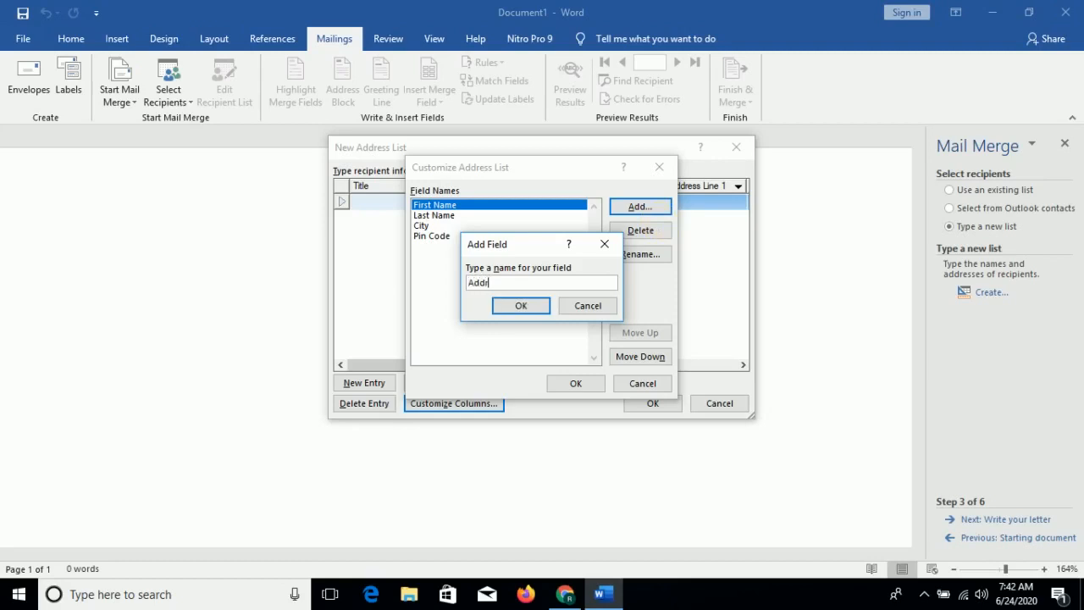
text(ess)
click(511, 310)
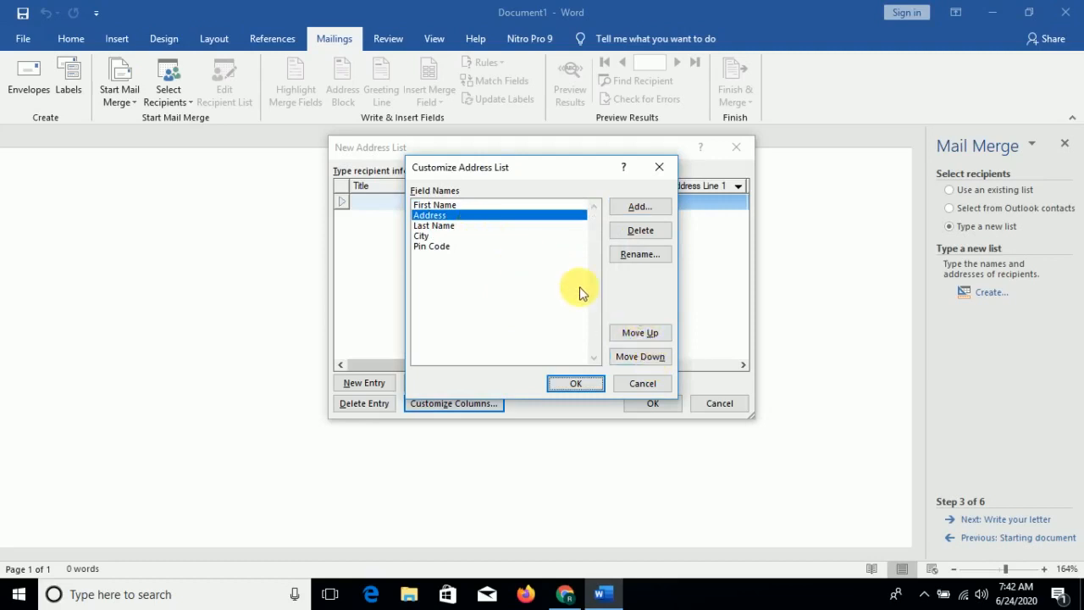
click(648, 360)
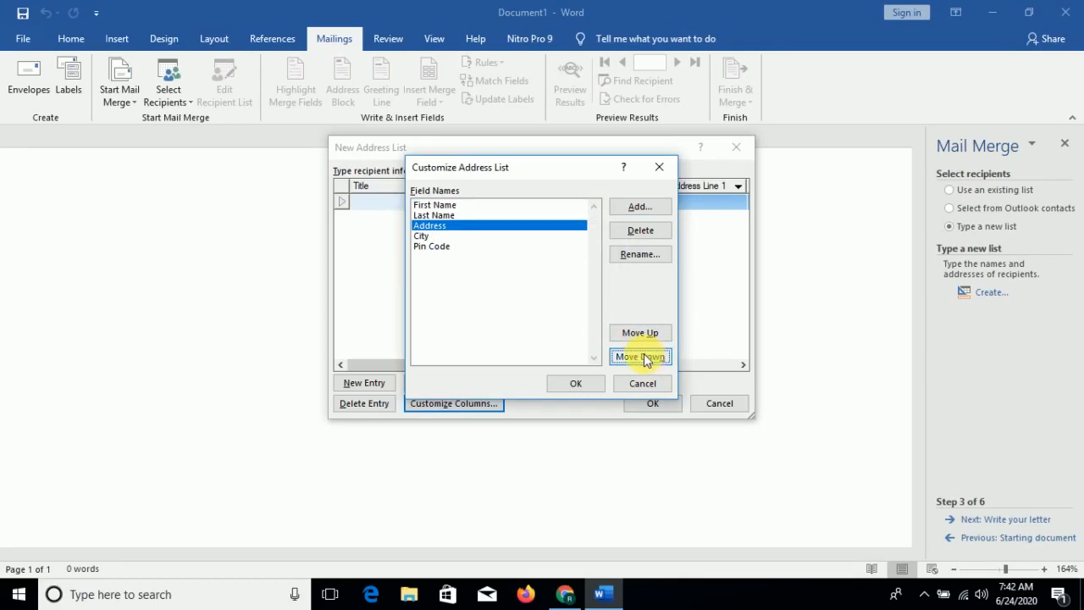
- Confirm the column changes and enter the first recipient's first name, last name, address and city
click(563, 388)
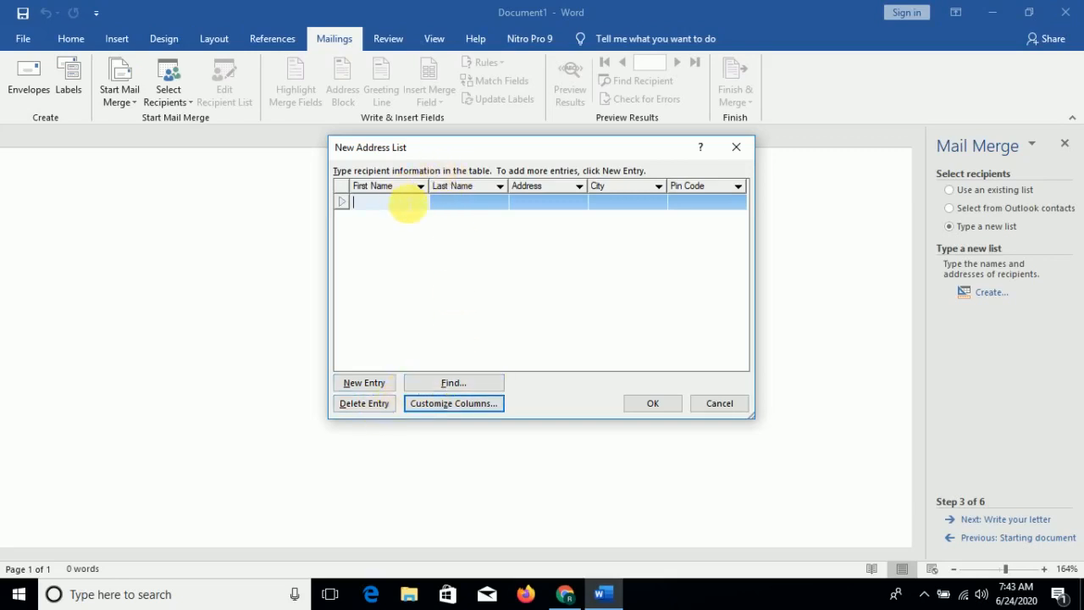
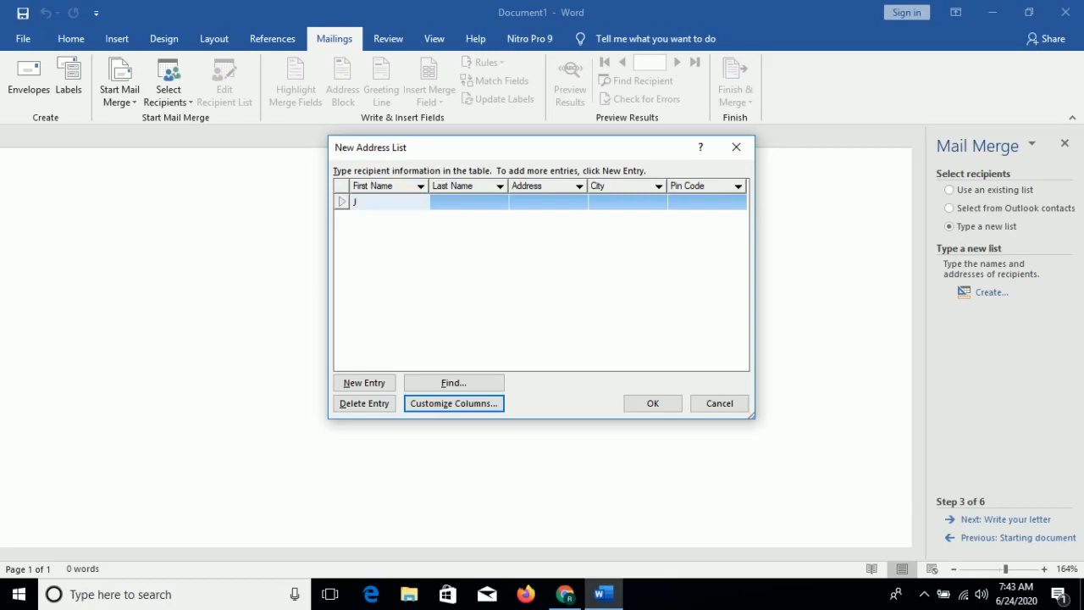
key(Tab)
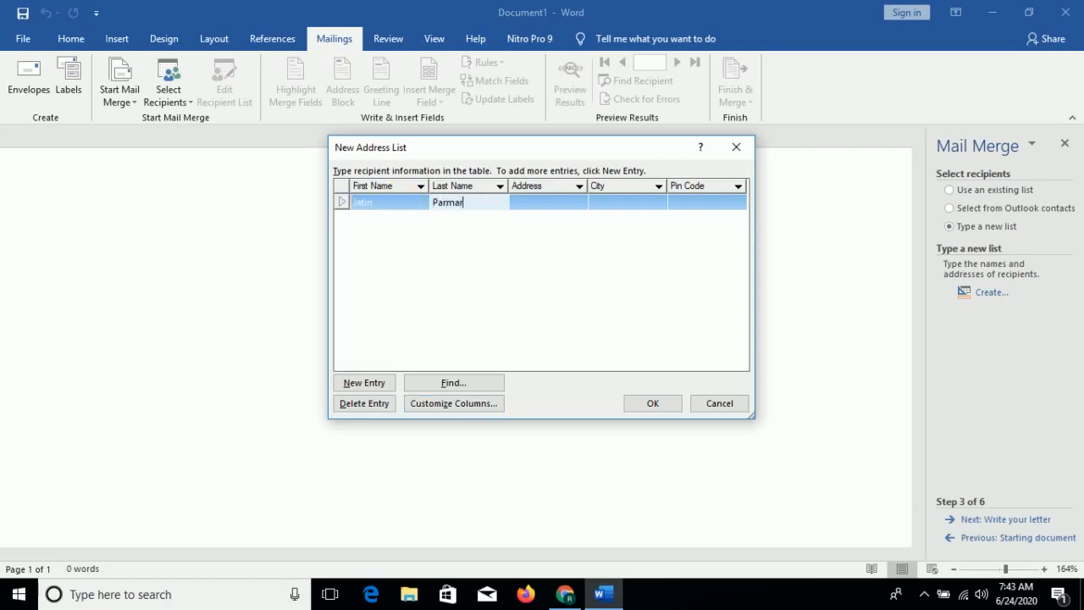
key(Tab)
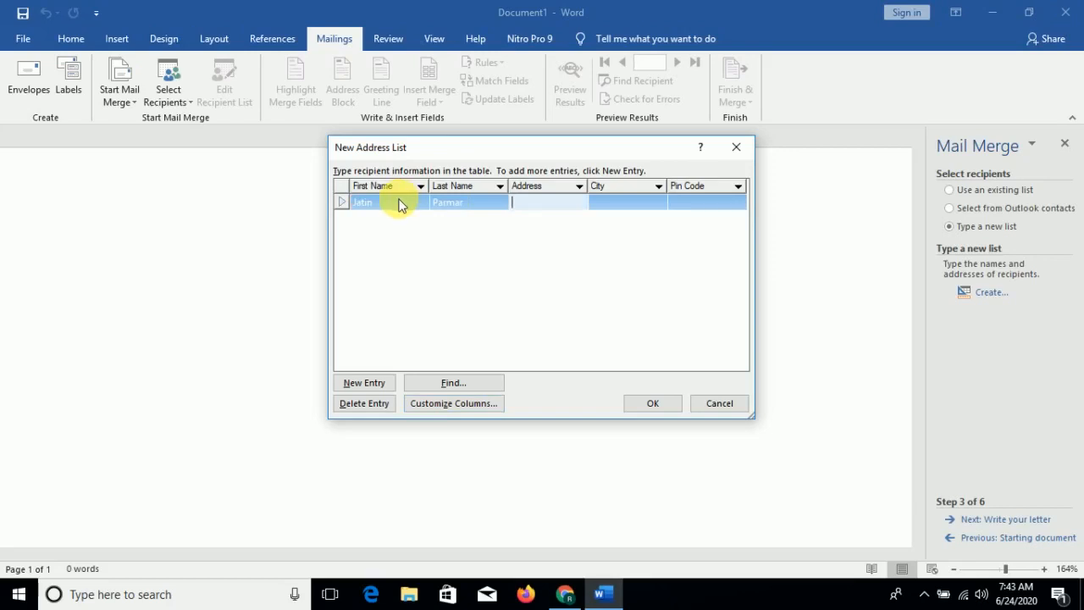
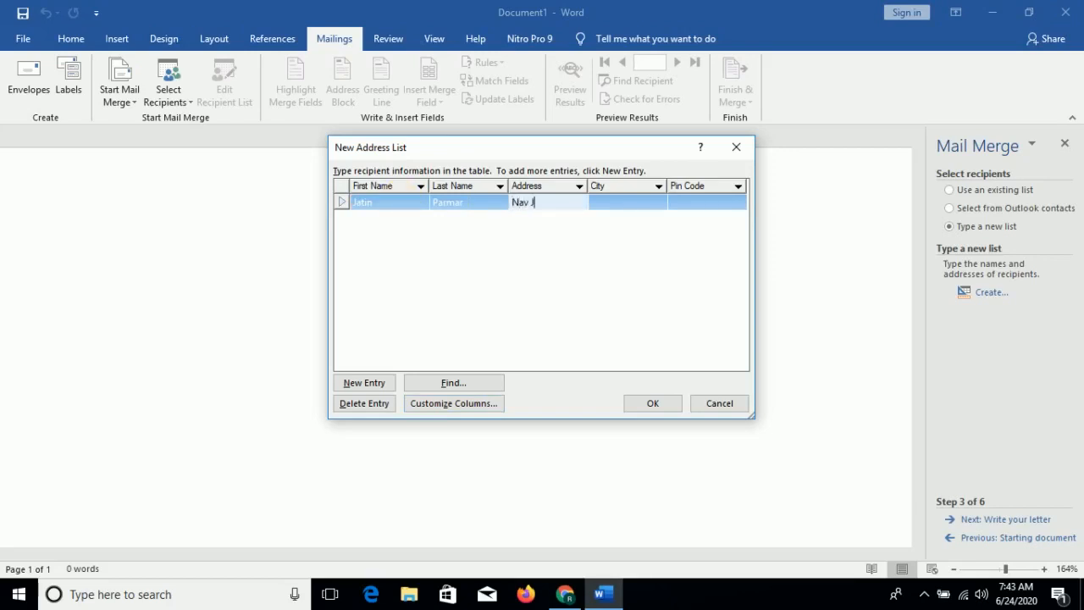
key(Tab)
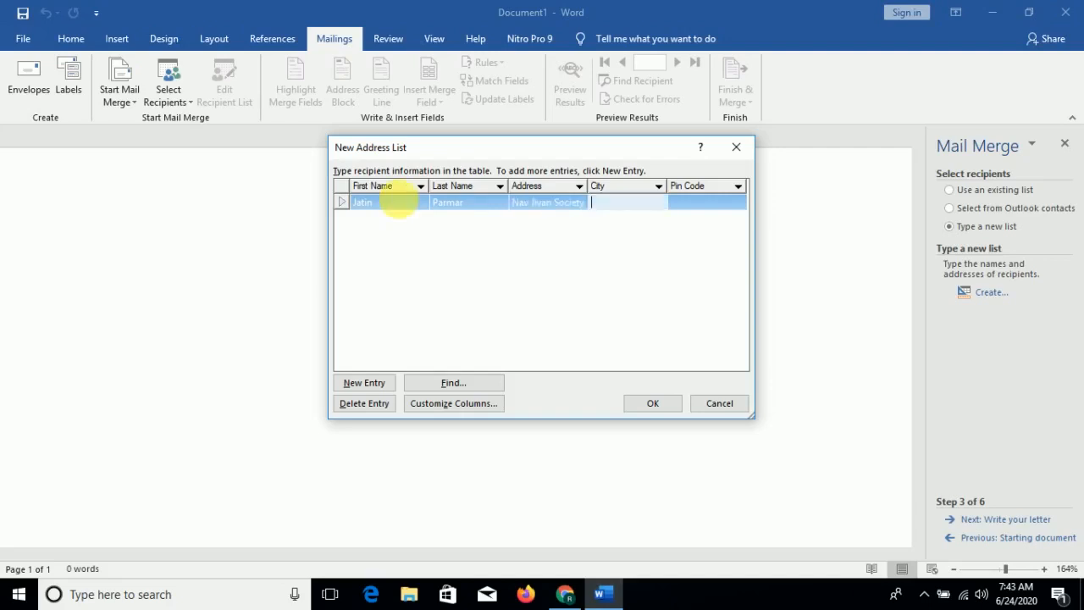
key(Tab)
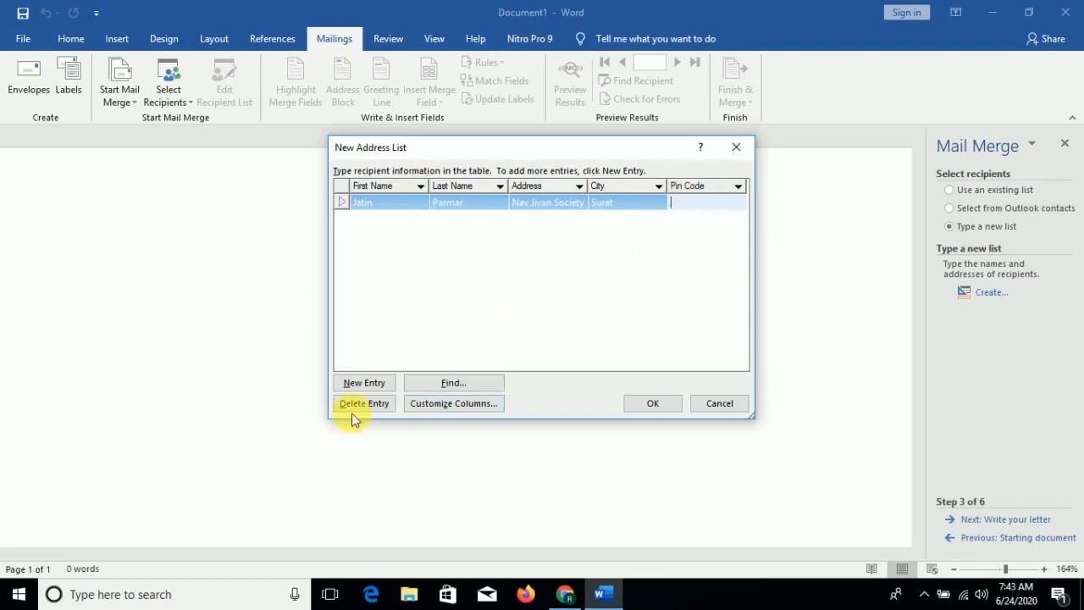
- Delete the Pin Code field from the address list columns
click(448, 405)
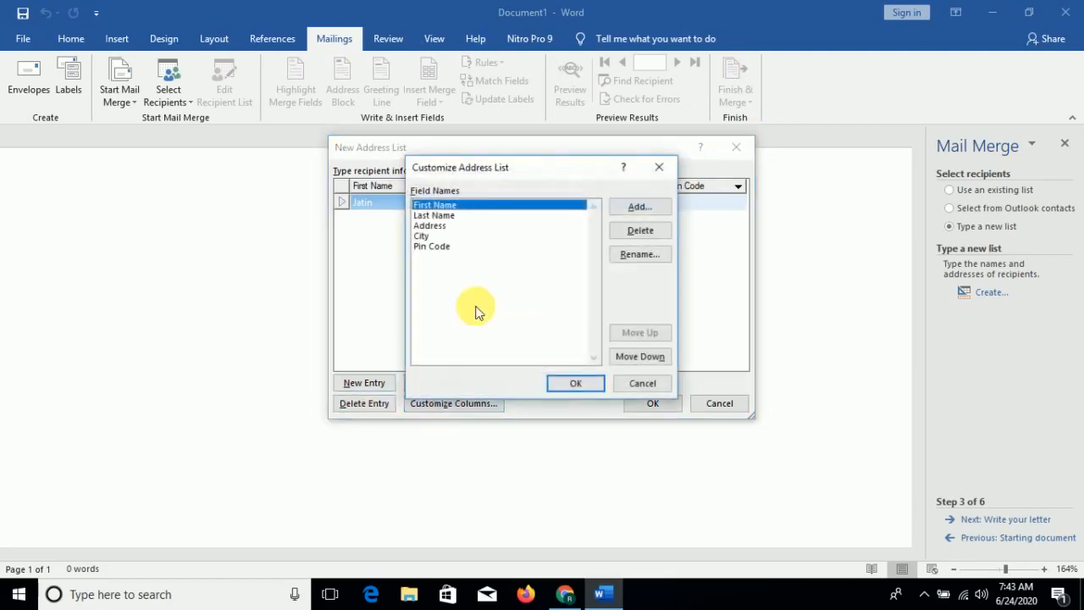
click(434, 247)
click(641, 230)
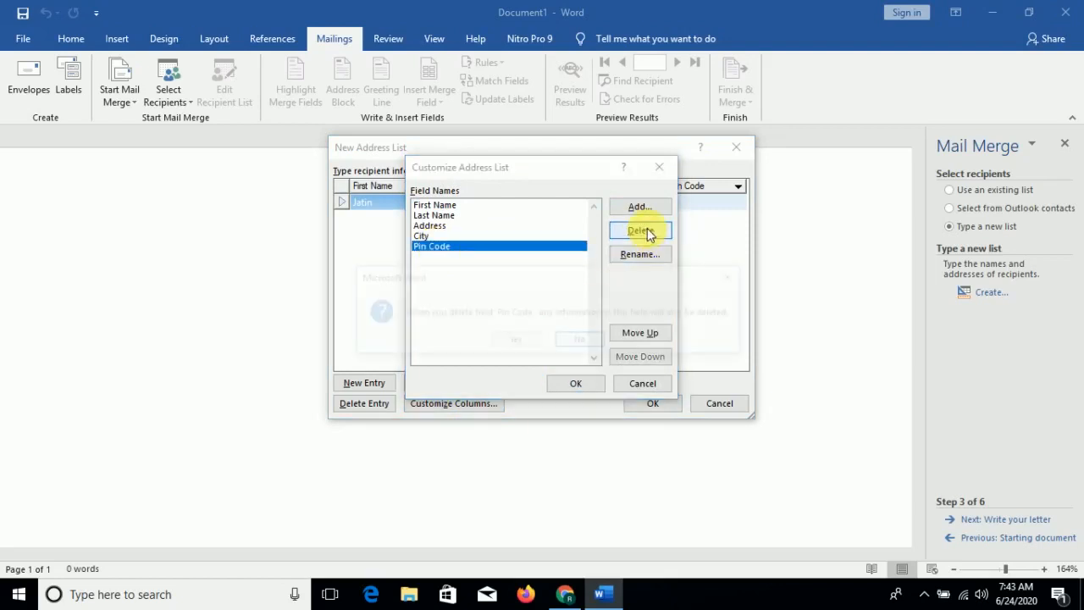
click(527, 344)
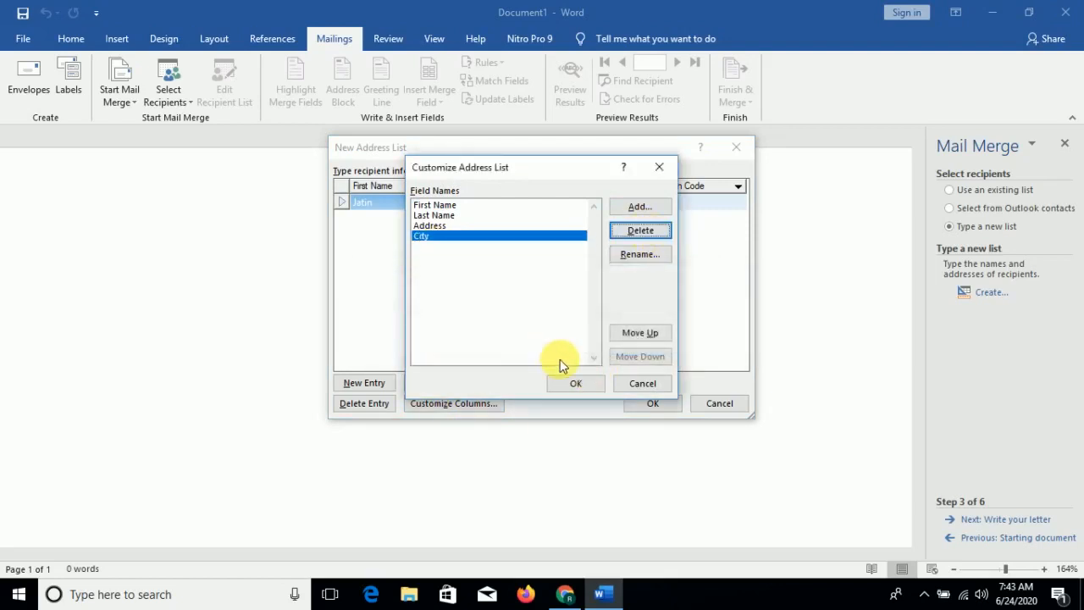
click(574, 383)
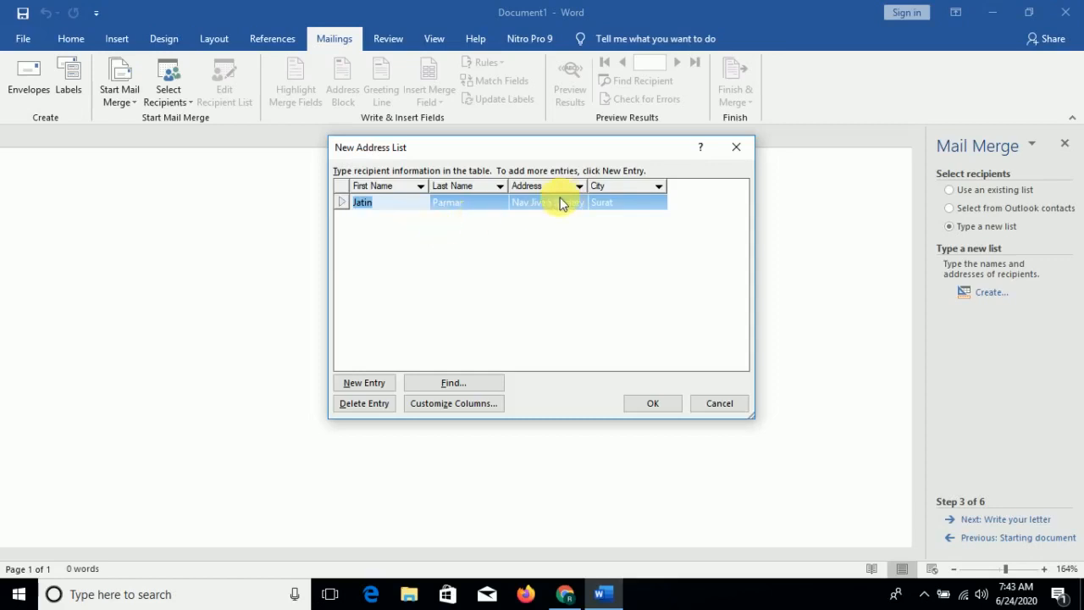
- Start a second entry and fill in the second recipient's first and last name
key(Tab)
key(Tab)
key(Tab)
key(Tab)
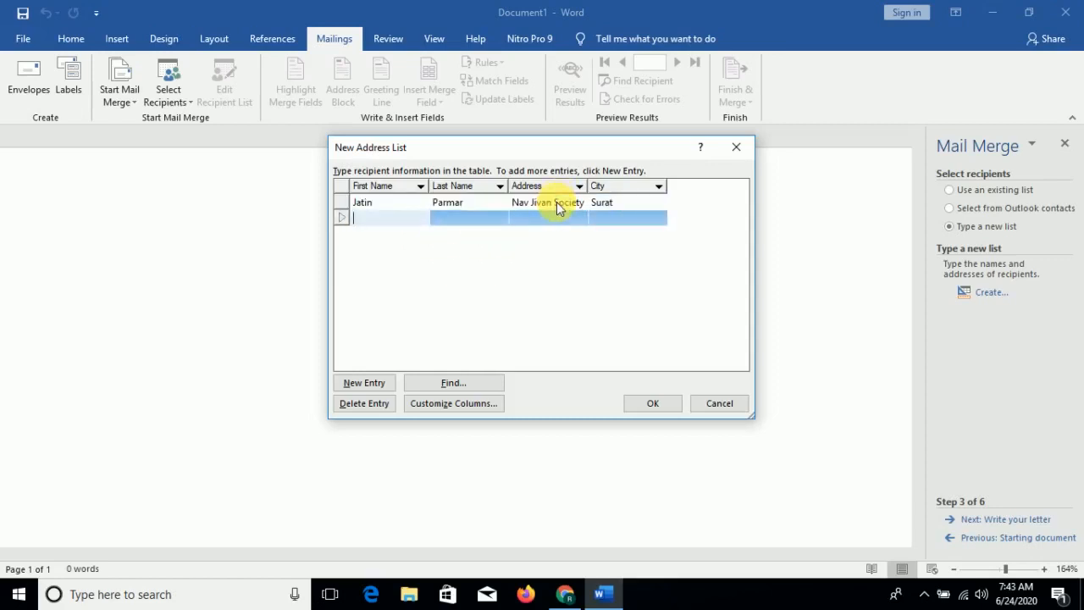
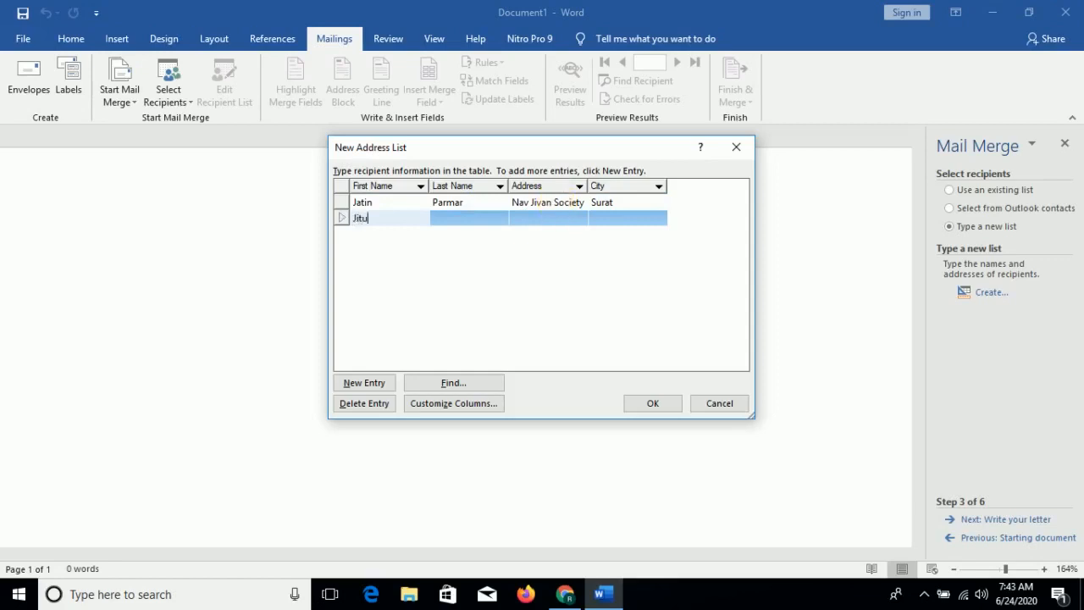
key(Tab)
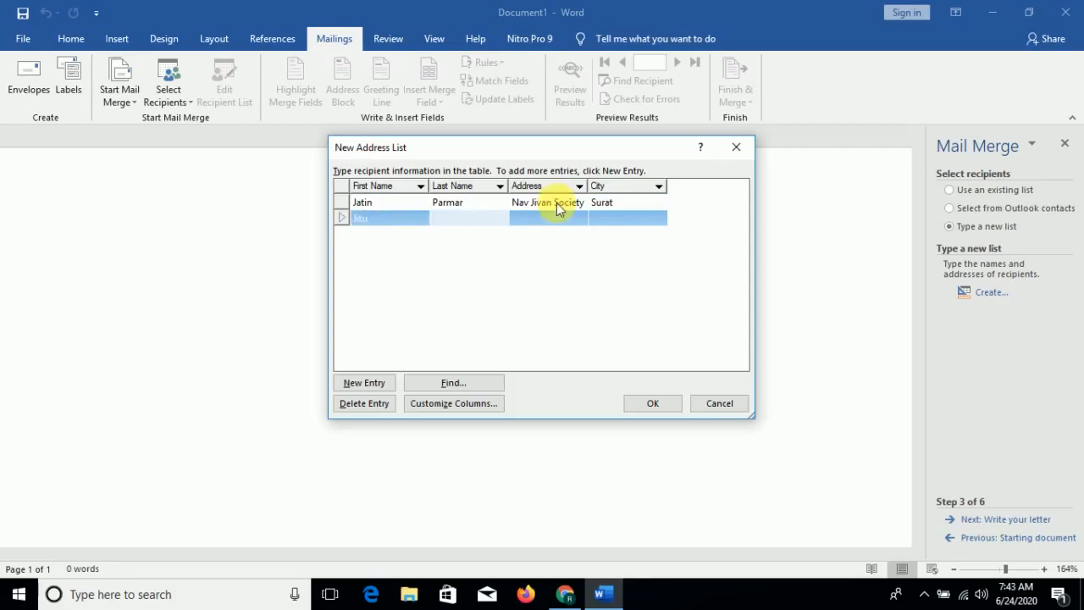
key(Tab)
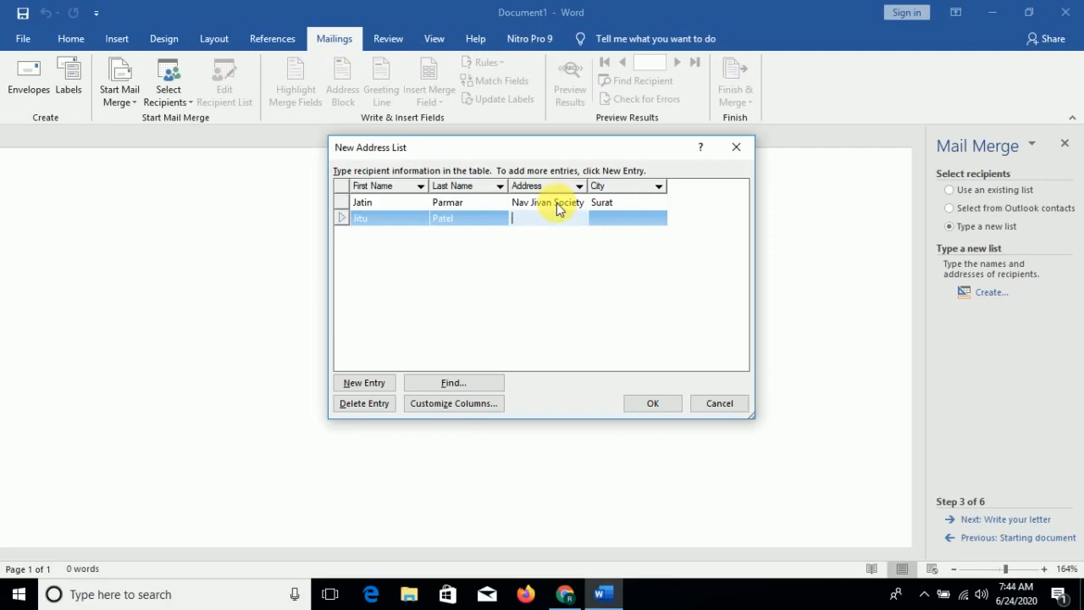
- Retype the first recipient's address, then fill in the second recipient's address and city
click(557, 202)
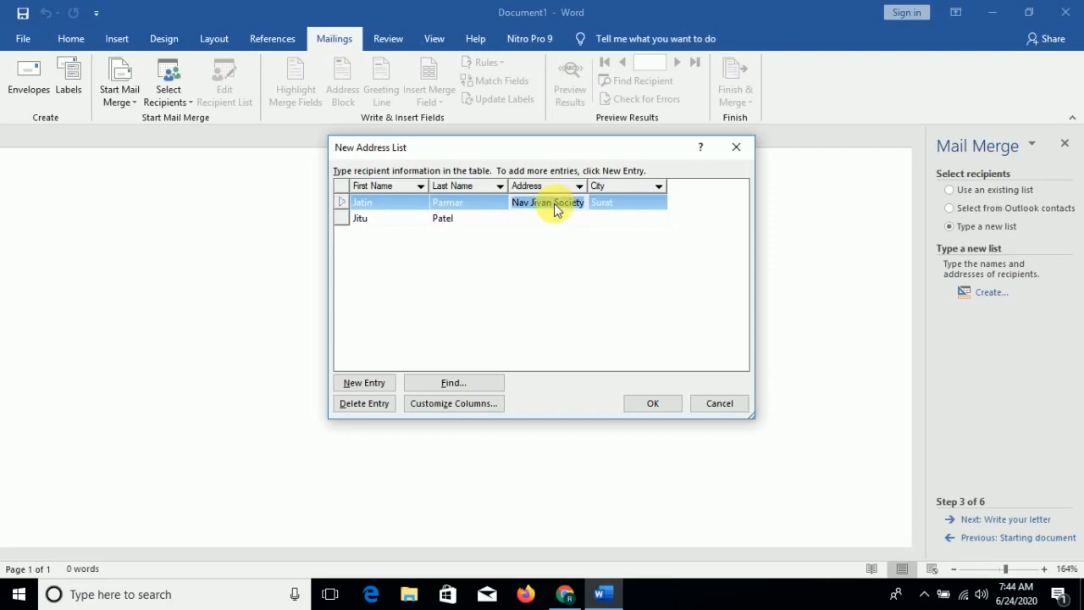
text(R)
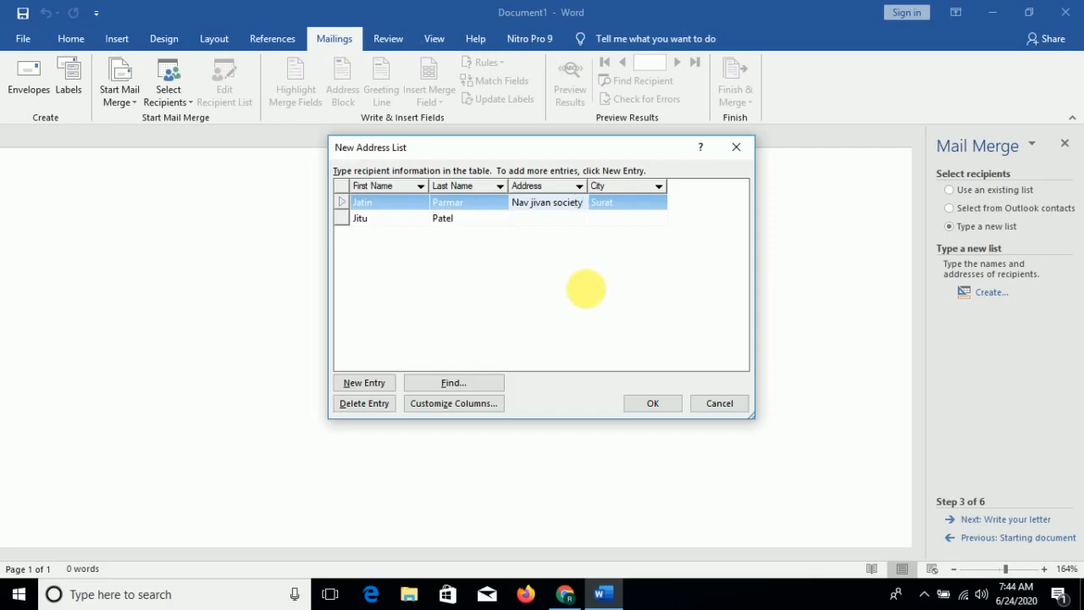
click(548, 220)
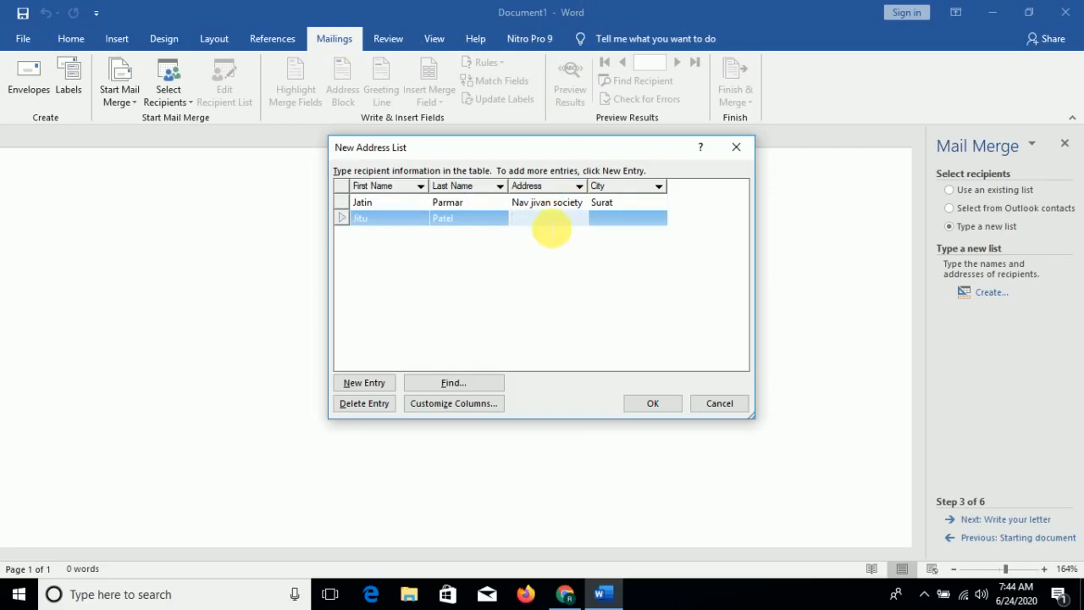
text(Shaktinath)
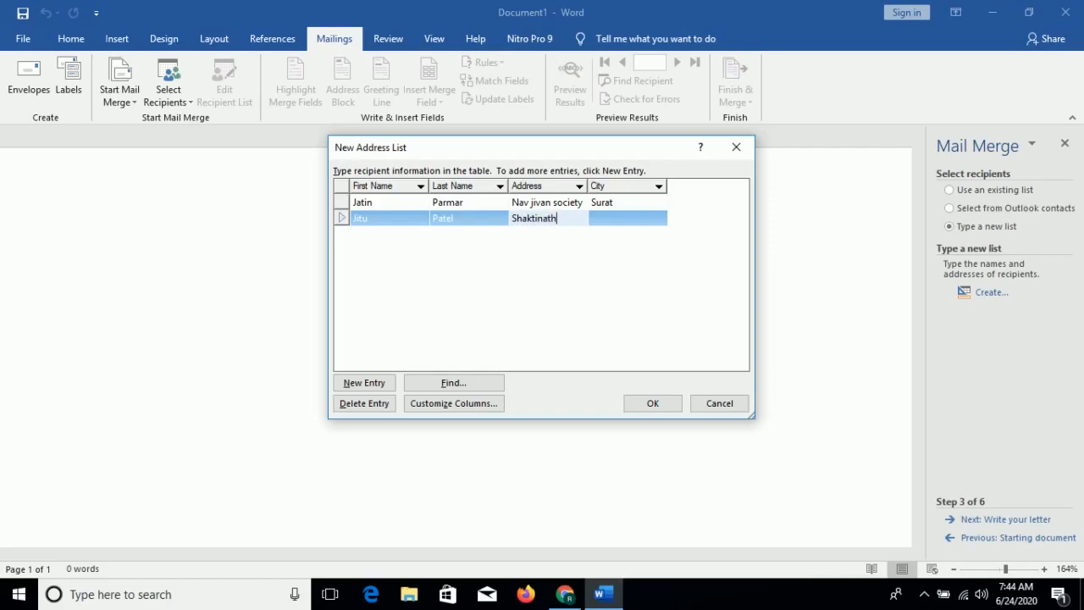
key(Tab)
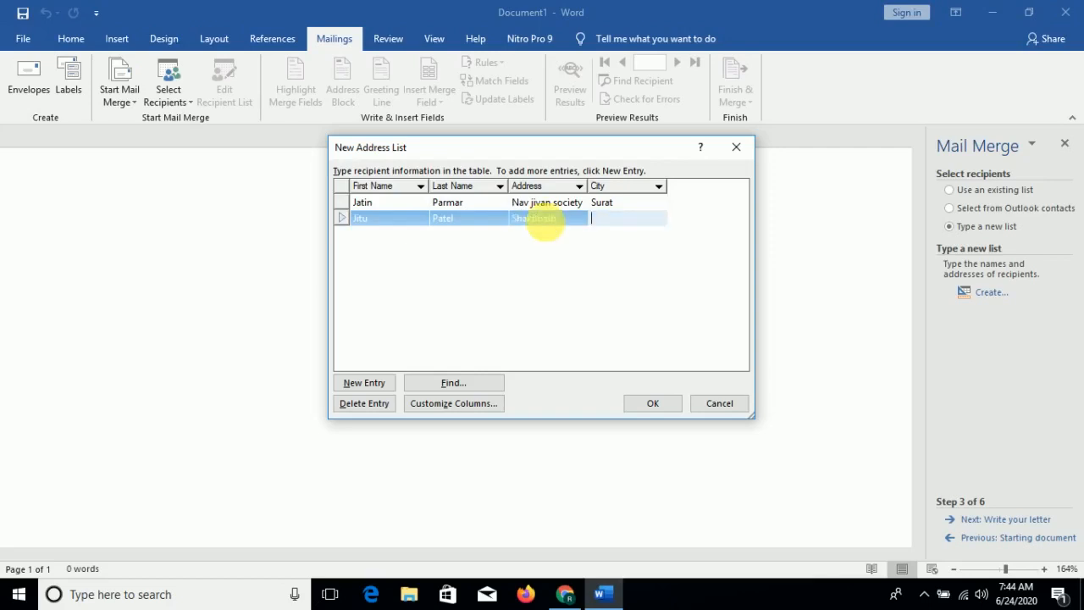
text(Bharuch)
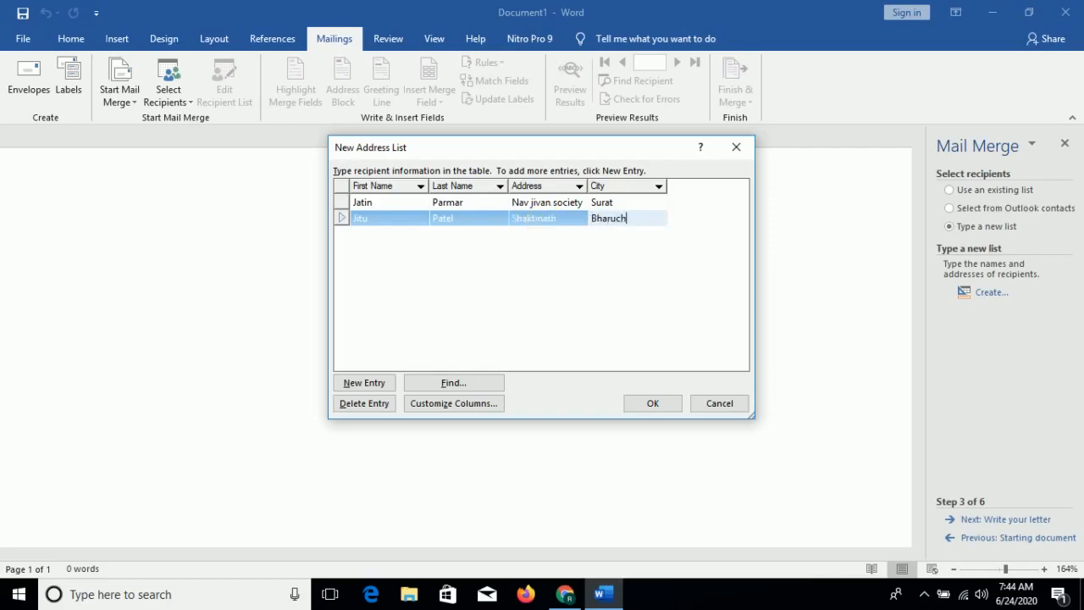
- Save the new address list as Data1
click(649, 404)
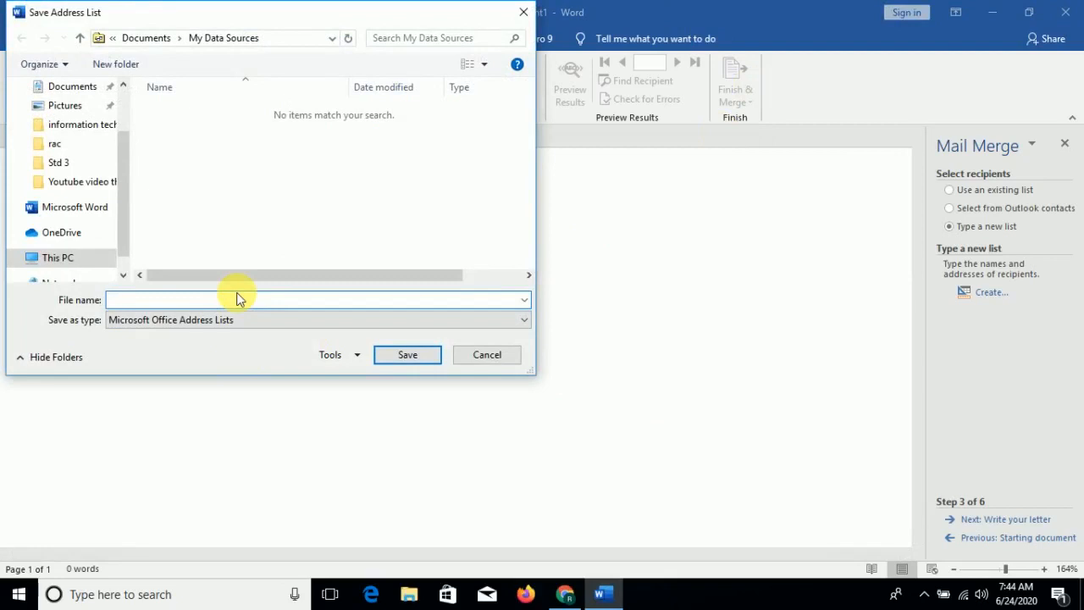
text(Data1)
click(408, 356)
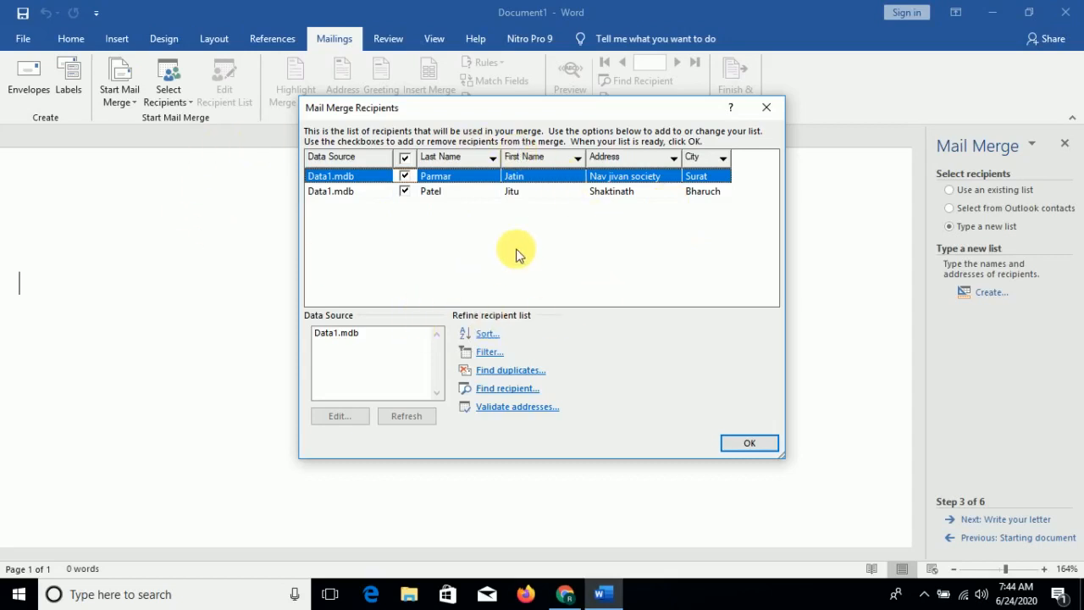
- Select the Data1.mdb data source, accept the recipient list and advance to writing the letter
click(330, 339)
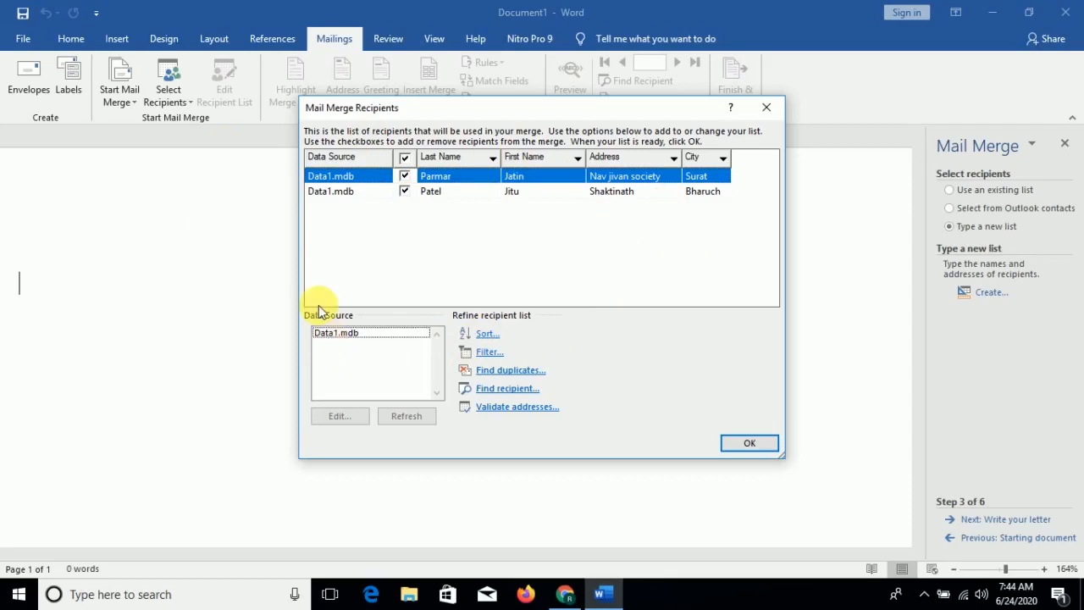
click(337, 338)
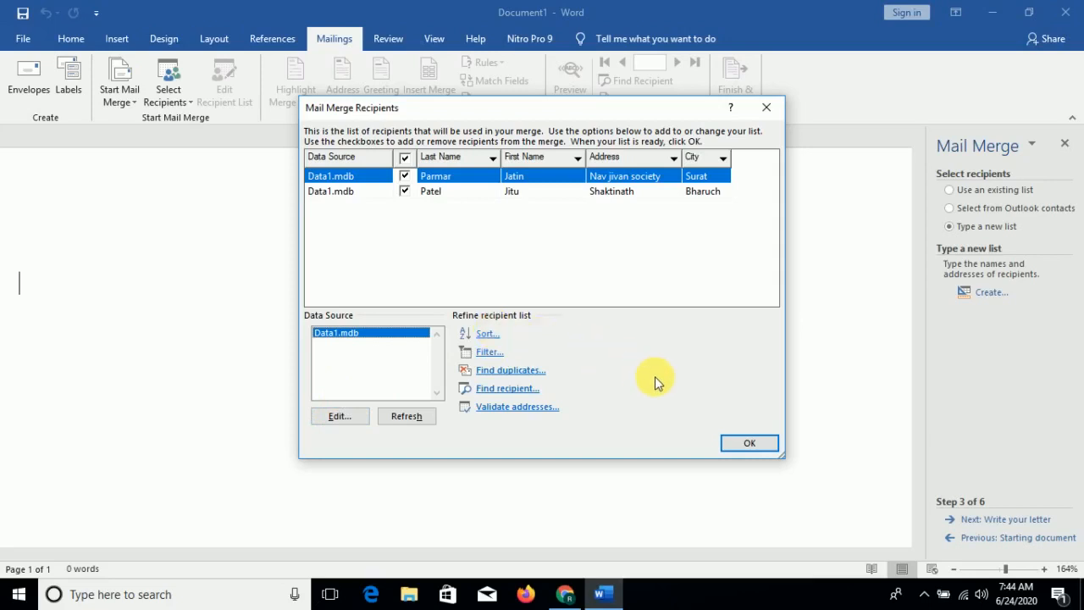
click(750, 443)
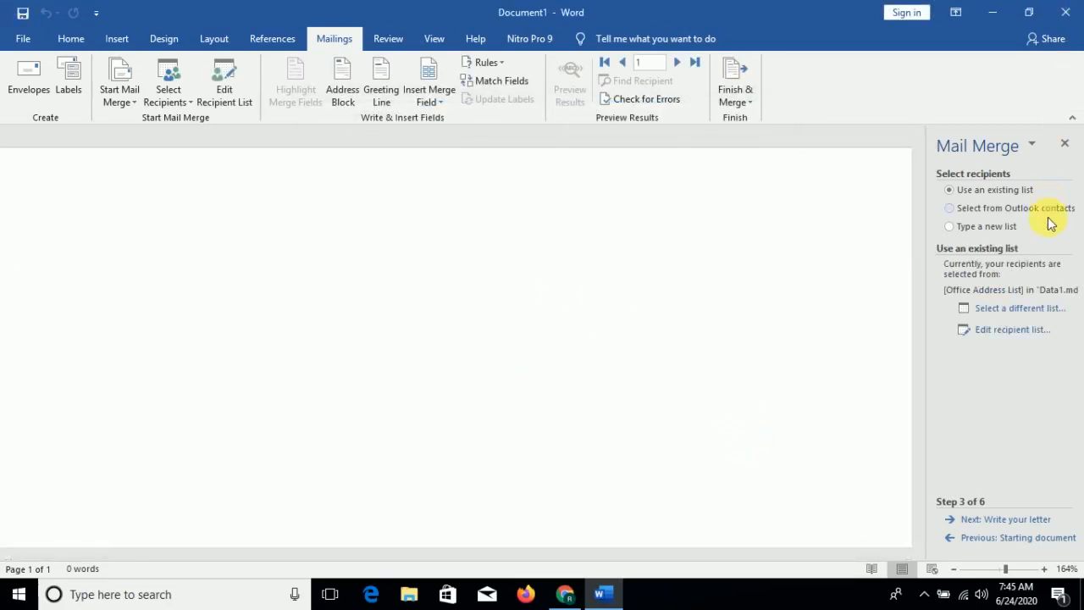
click(1022, 520)
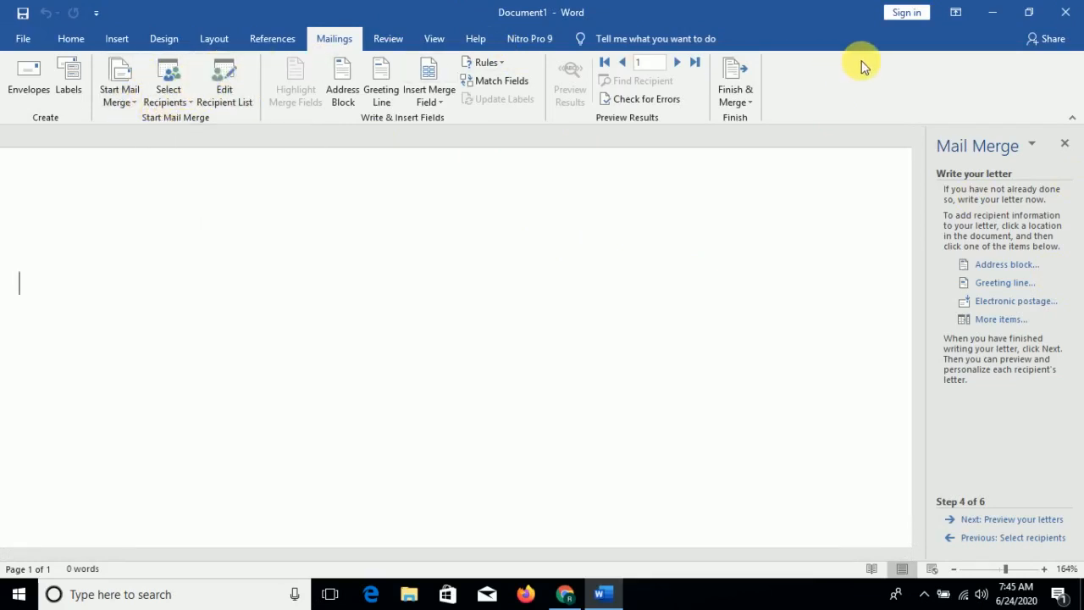
- Open and review the recipient list again
click(183, 102)
click(184, 97)
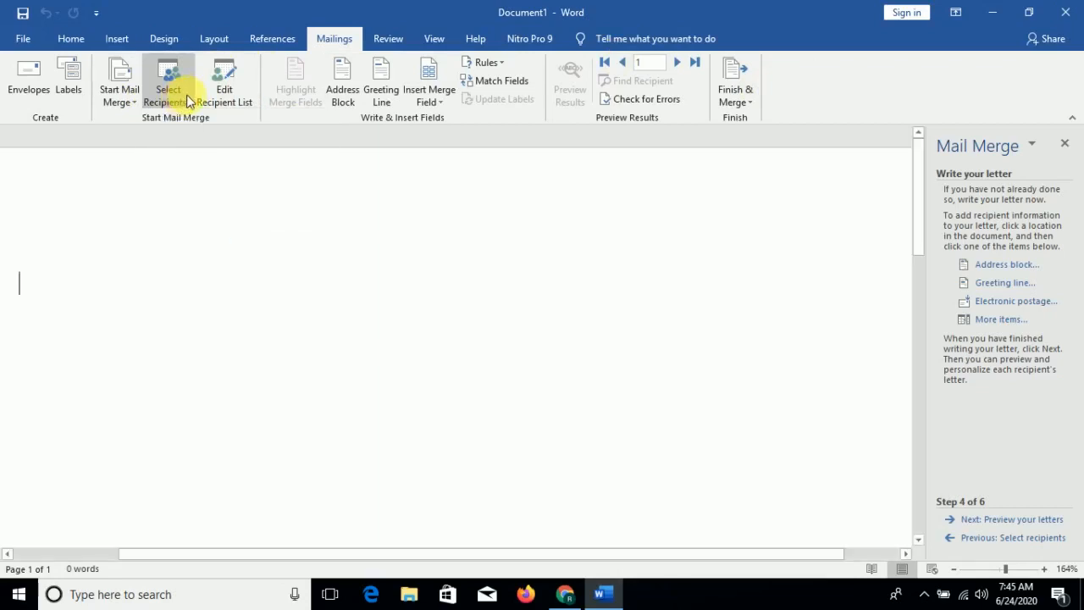
click(236, 95)
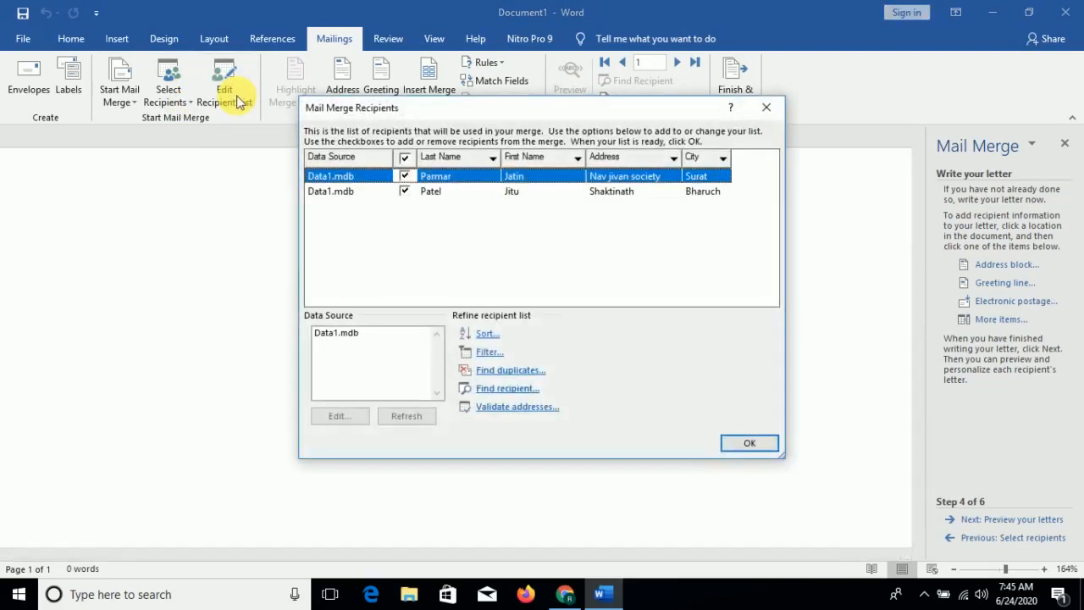
click(745, 442)
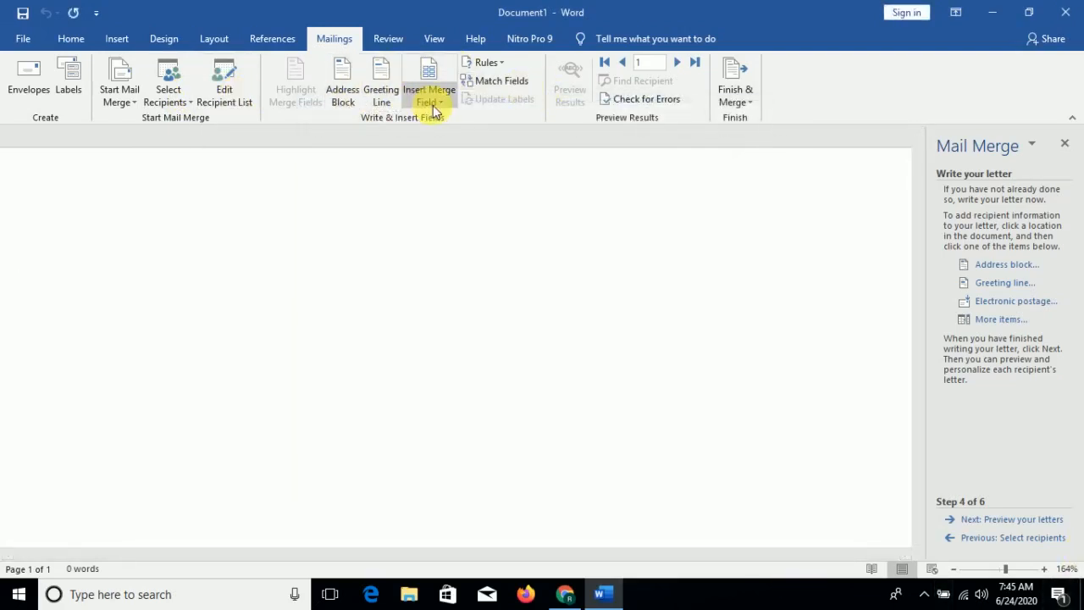
- Insert the First_Name and Last_Name merge fields at the start of the letter
click(432, 105)
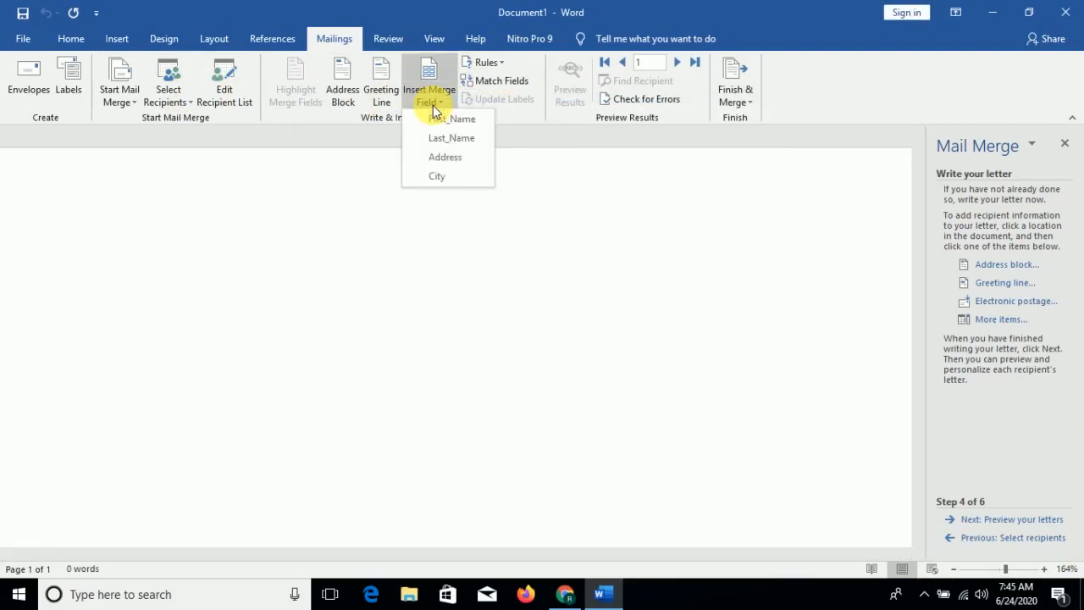
click(440, 123)
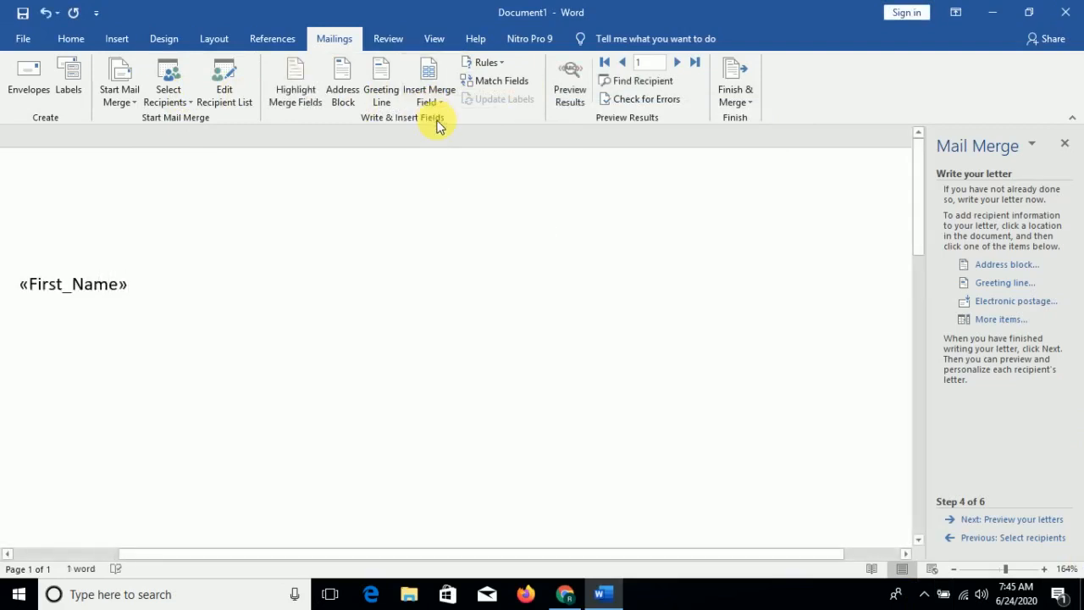
click(447, 104)
click(447, 103)
click(447, 103)
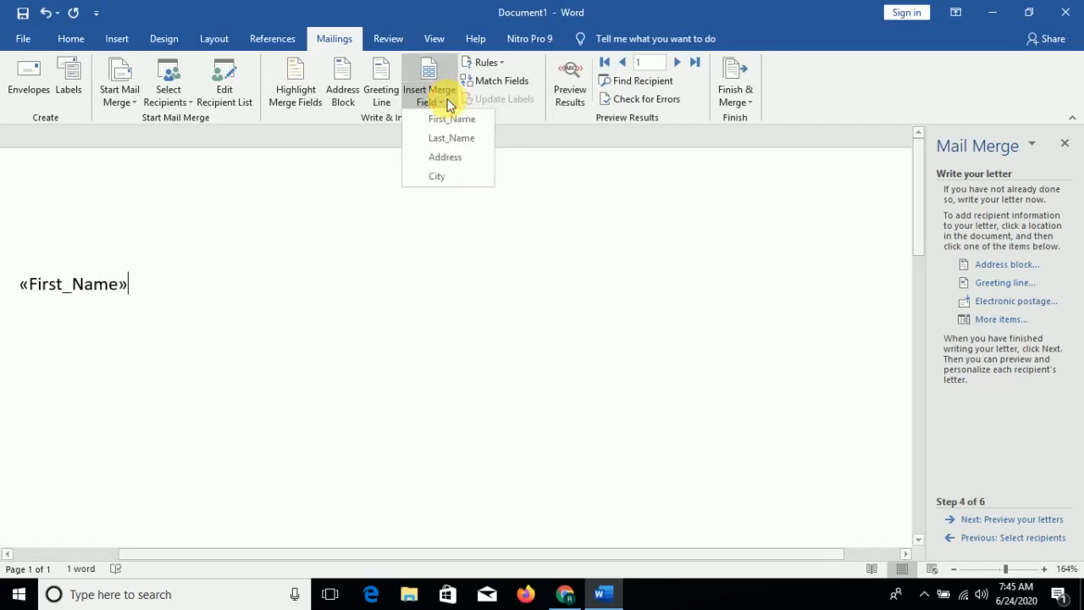
click(458, 144)
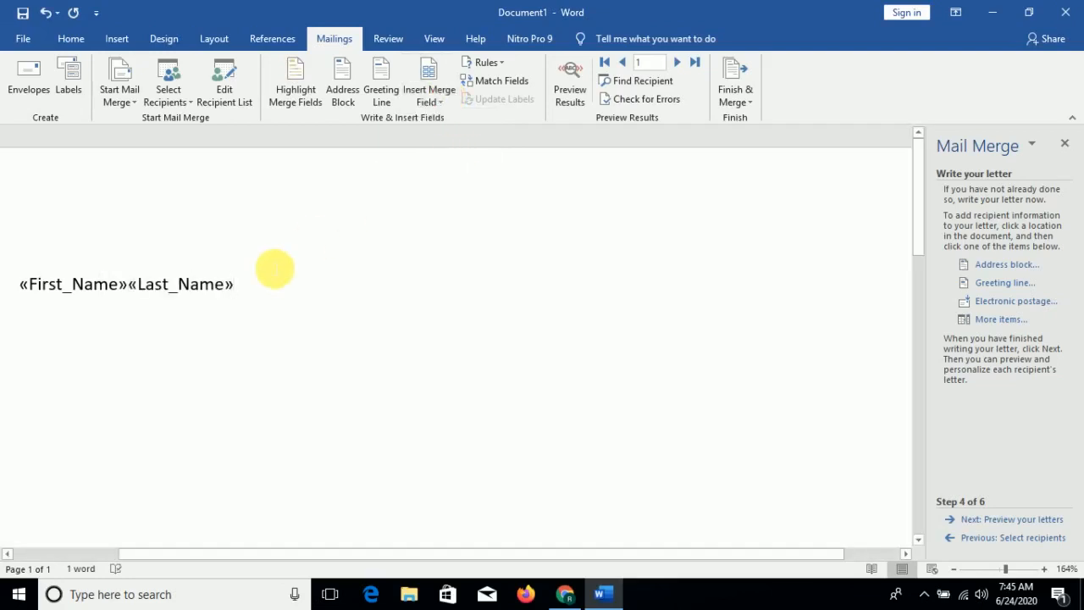
click(142, 291)
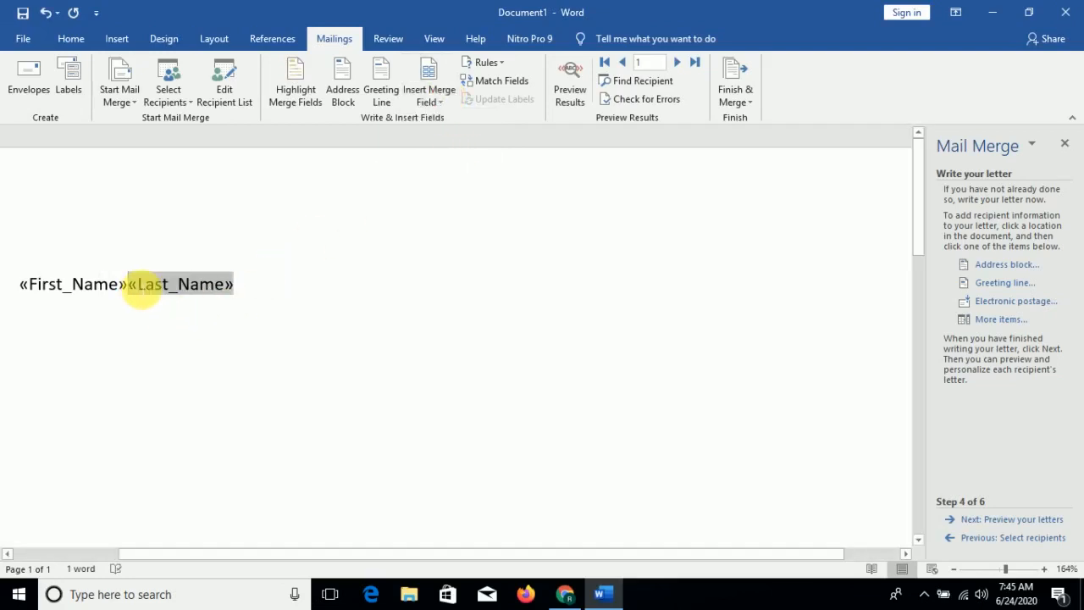
- Start a new line below the name fields and insert the Address merge field there
click(127, 284)
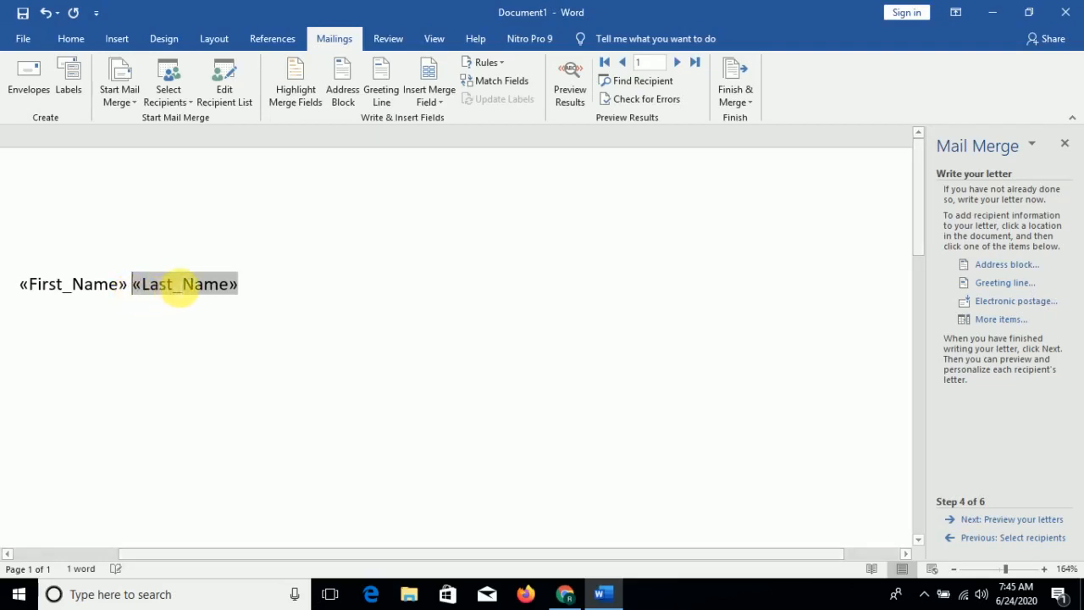
click(279, 285)
key(Return)
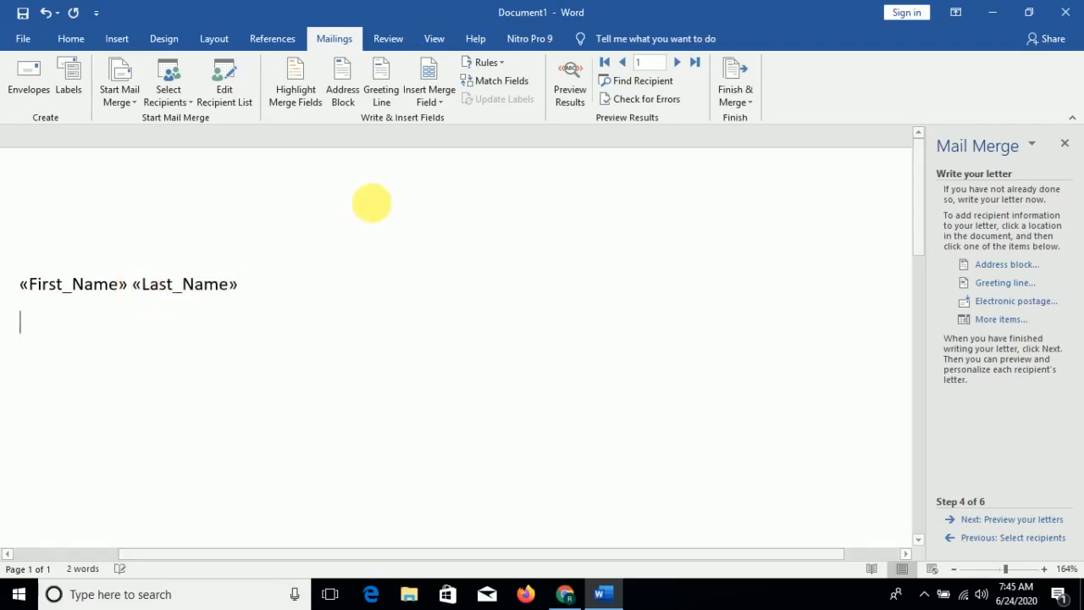
click(431, 104)
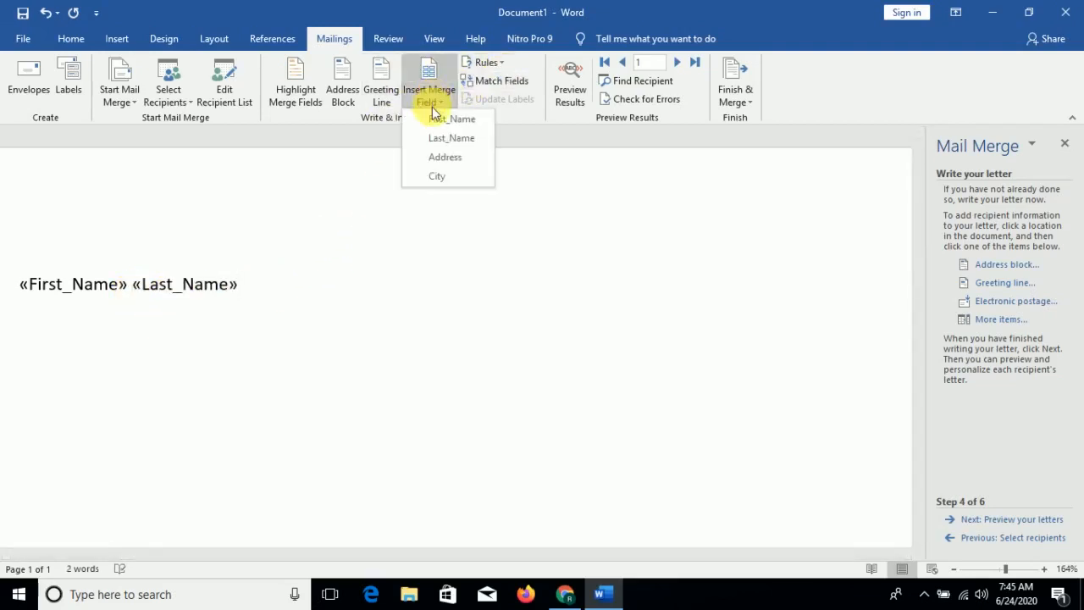
click(437, 158)
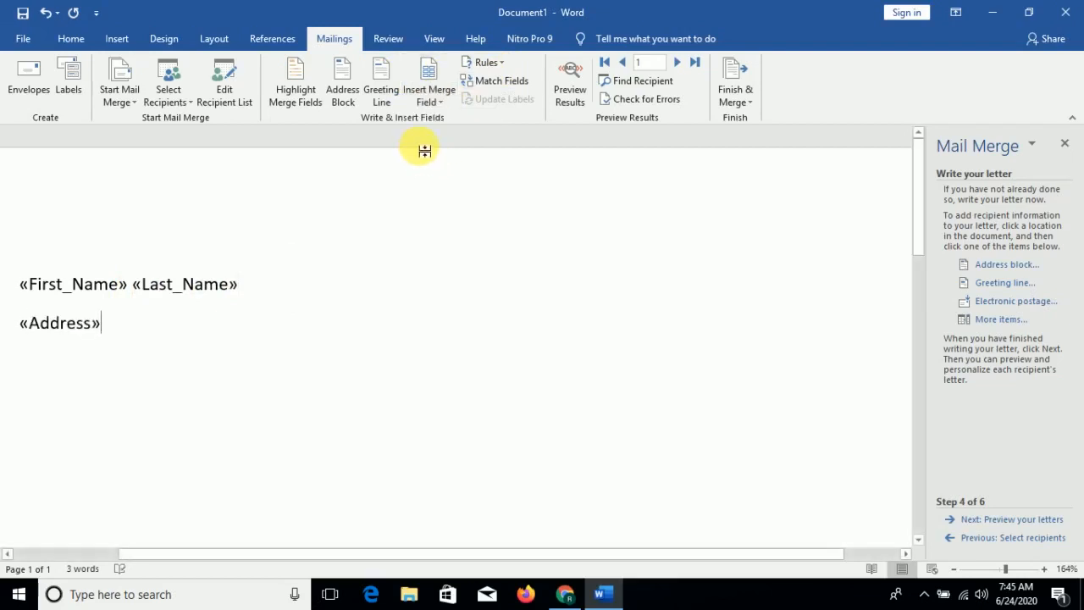
- Add a hyphen after the Address field, insert the City merge field after it, and start a new line
key(Return)
click(437, 99)
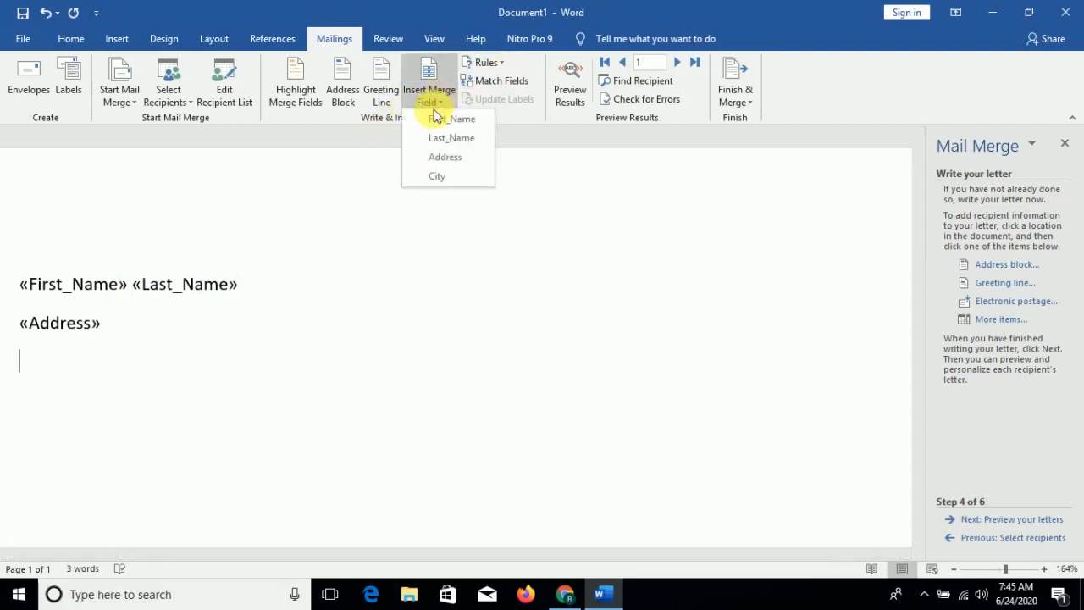
click(137, 337)
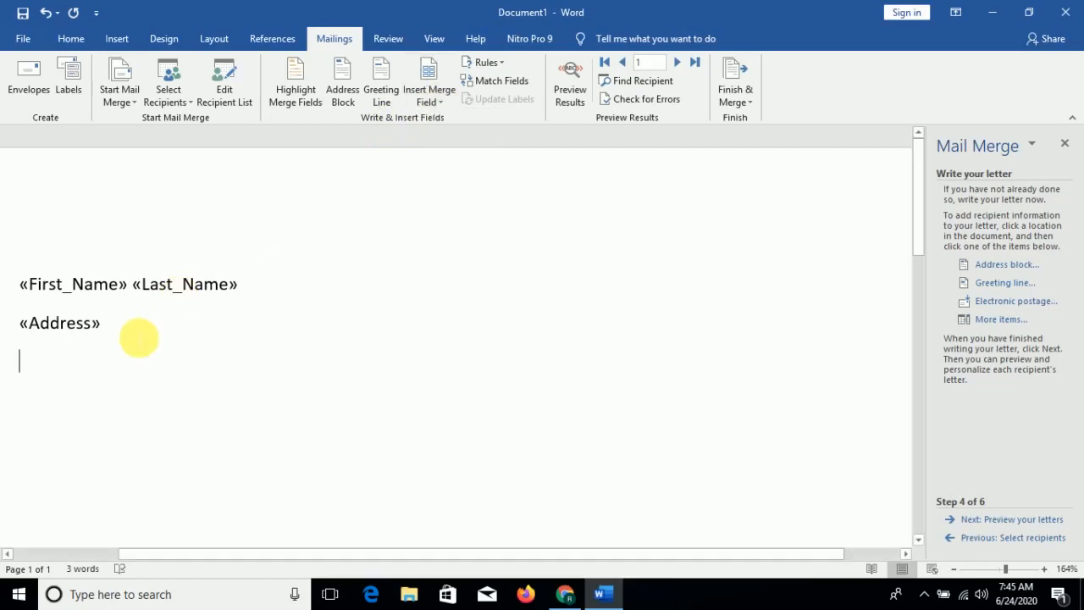
click(128, 327)
text(-)
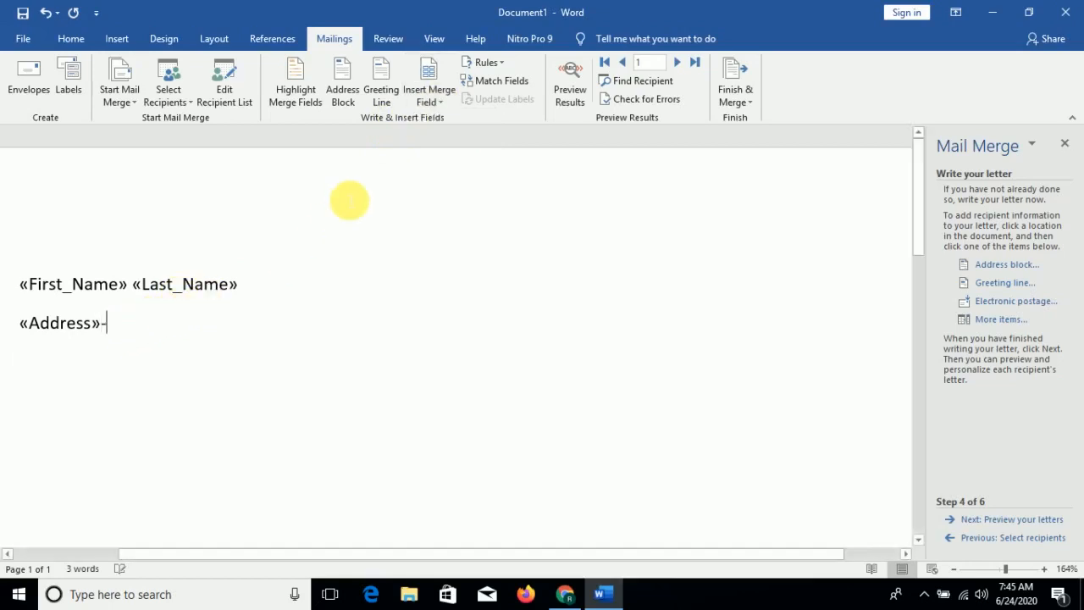
click(448, 105)
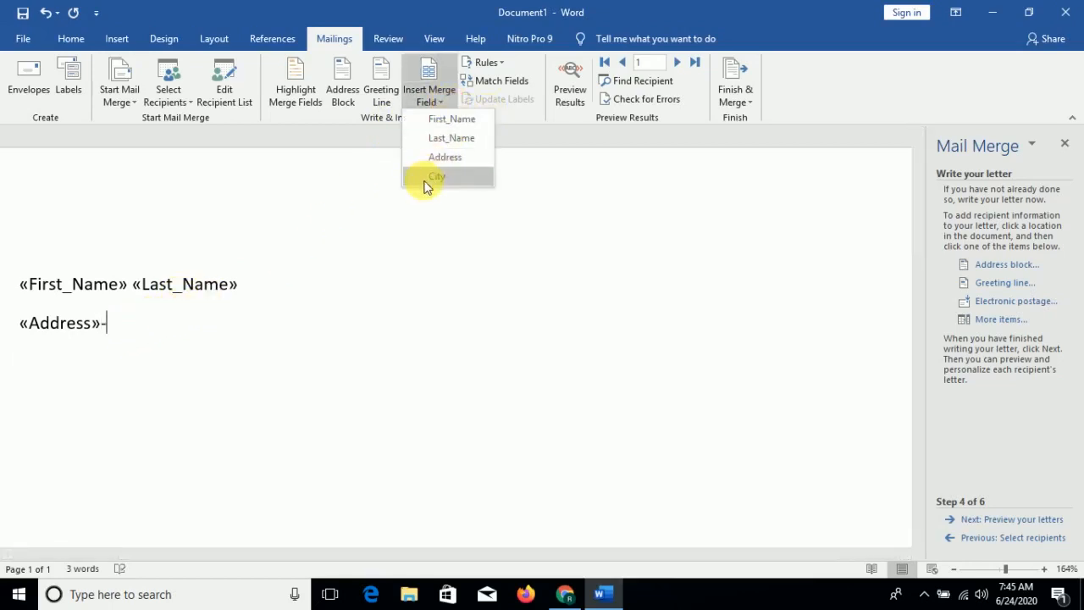
click(427, 176)
key(Return)
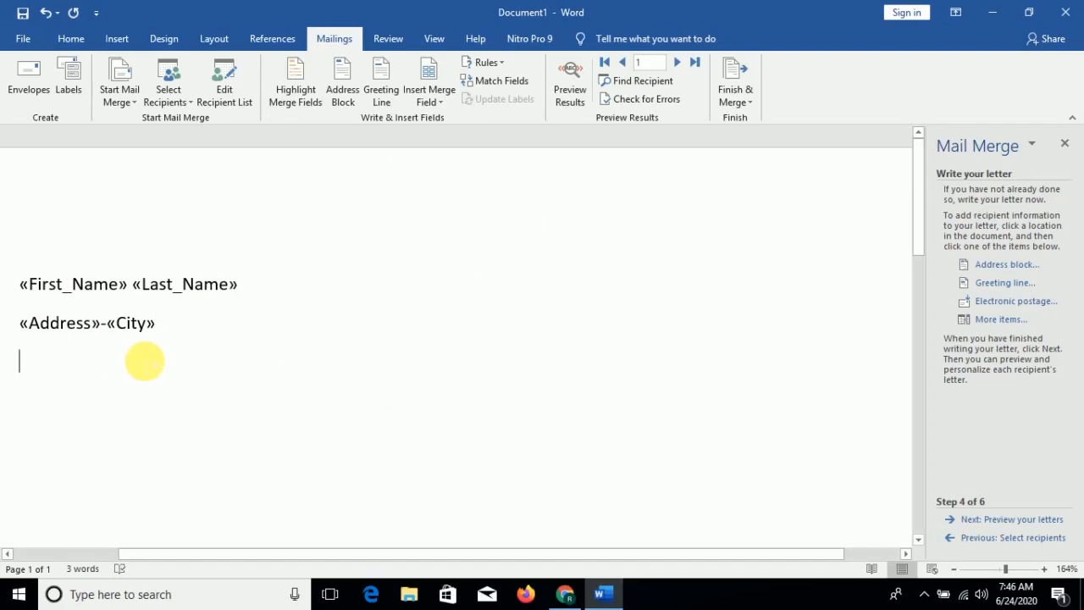
- Type the salutation 'Dear Friends,' and start a new paragraph below it
text(Dear Friends,)
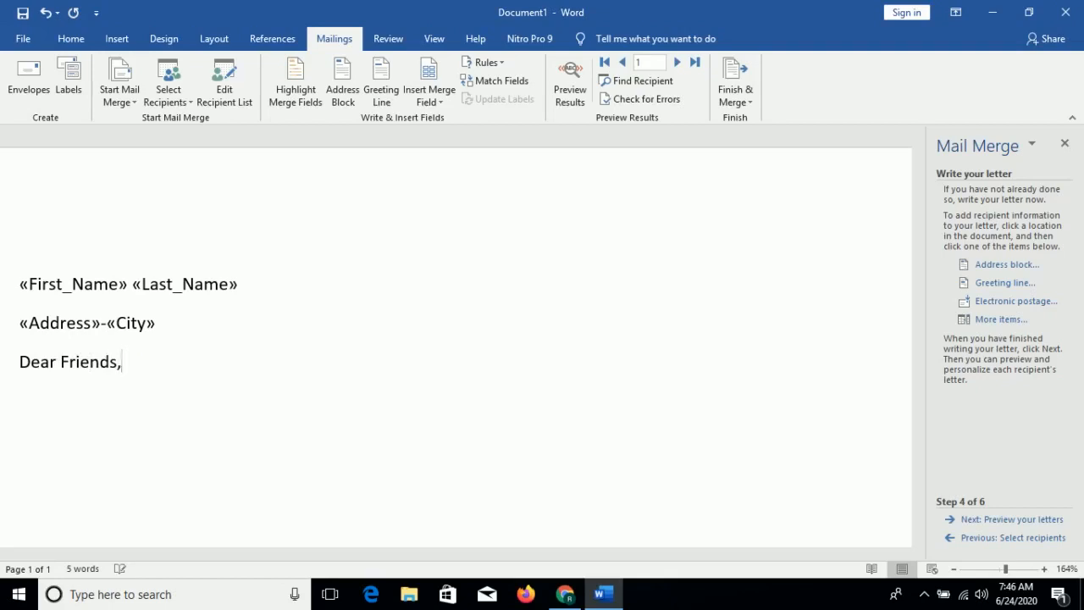
click(150, 370)
key(Tab)
key(Return)
text(tHIS)
key(BackSpace)
key(BackSpace)
key(BackSpace)
key(BackSpace)
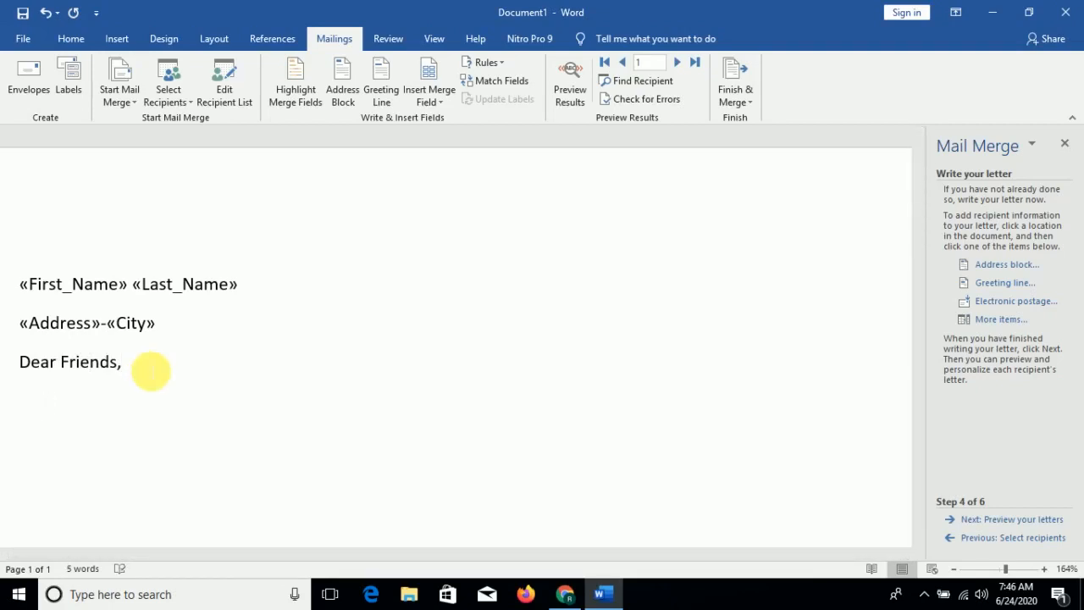
text(This is the )
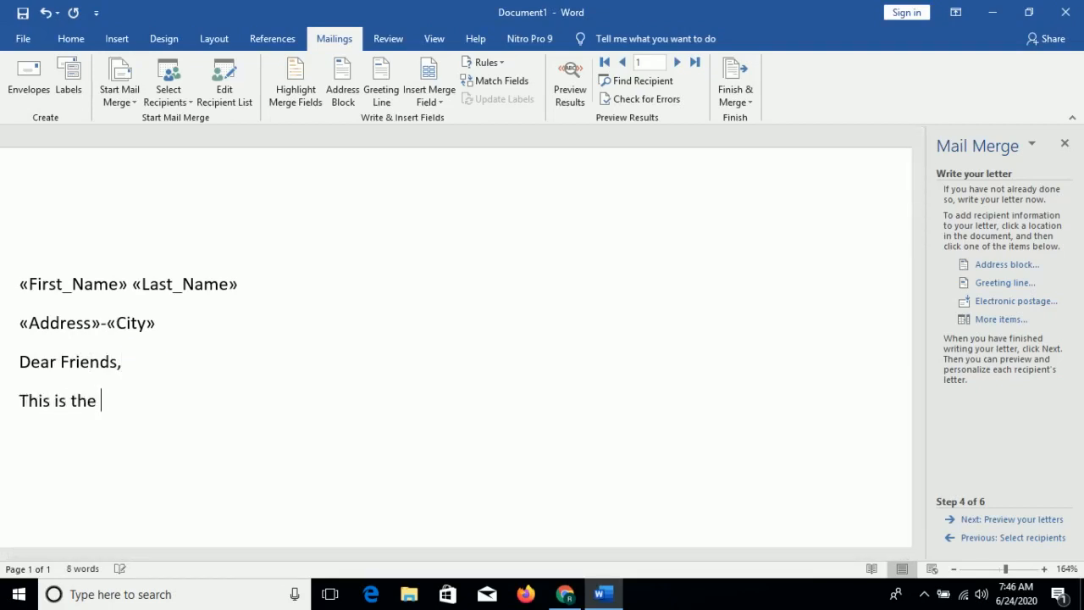
text(letter to invite y)
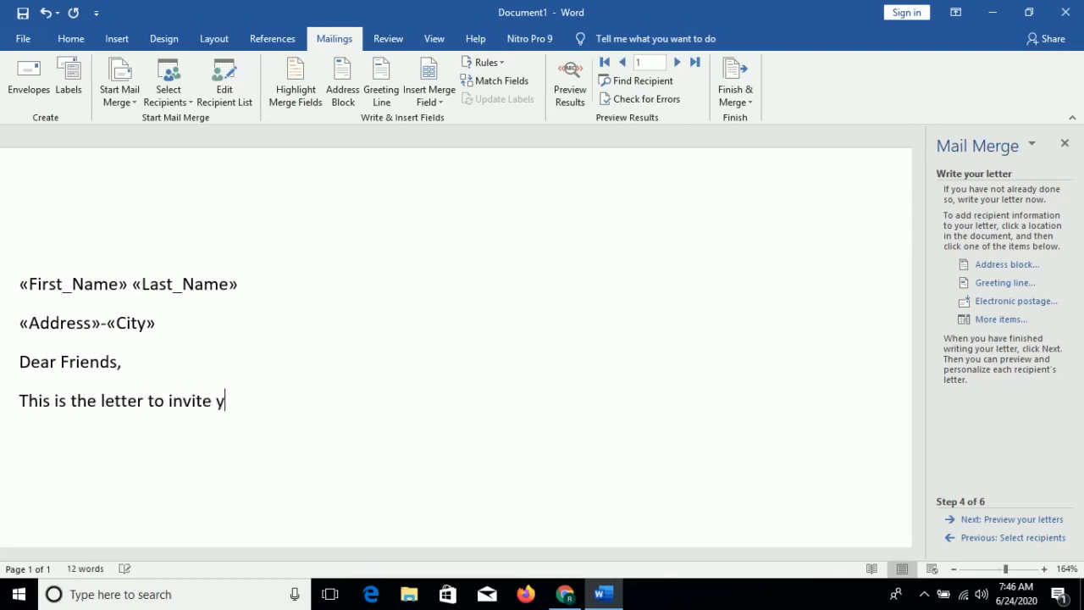
key(BackSpace)
key(BackSpace)
key(BackSpace)
key(BackSpace)
key(BackSpace)
key(BackSpace)
key(BackSpace)
key(BackSpace)
key(BackSpace)
key(BackSpace)
key(BackSpace)
key(BackSpace)
key(BackSpace)
key(BackSpace)
key(BackSpace)
key(BackSpace)
key(BackSpace)
key(BackSpace)
key(BackSpace)
key(BackSpace)
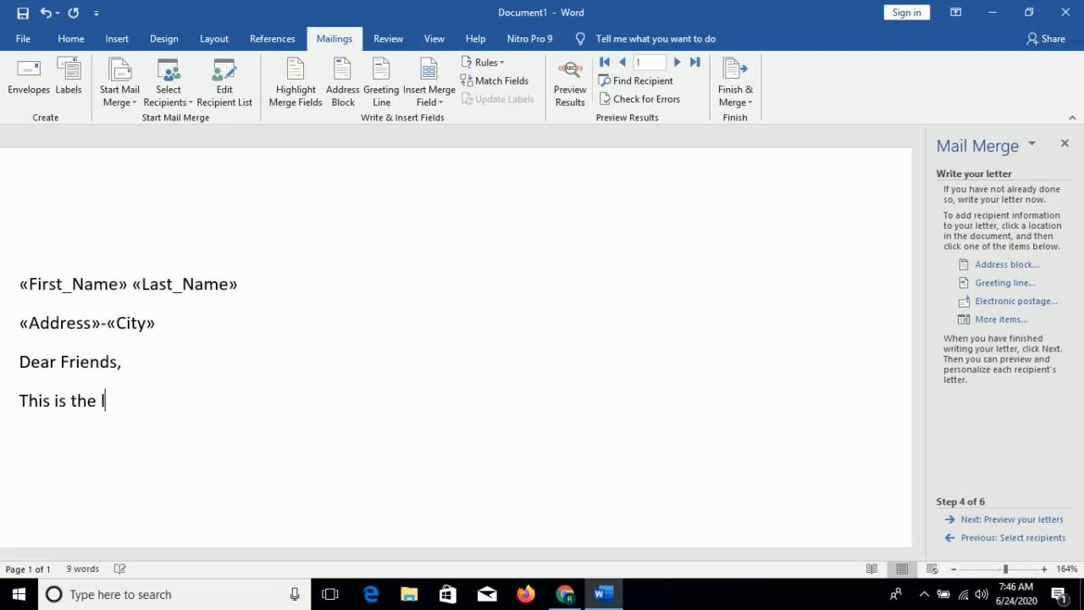
key(BackSpace)
key(BackSpace)
key(BackSpace)
key(BackSpace)
key(BackSpace)
key(BackSpace)
key(BackSpace)
key(BackSpace)
- Type the body opening 'Hello Friends! How are You? Hope you all are fine.'
text(Hellow)
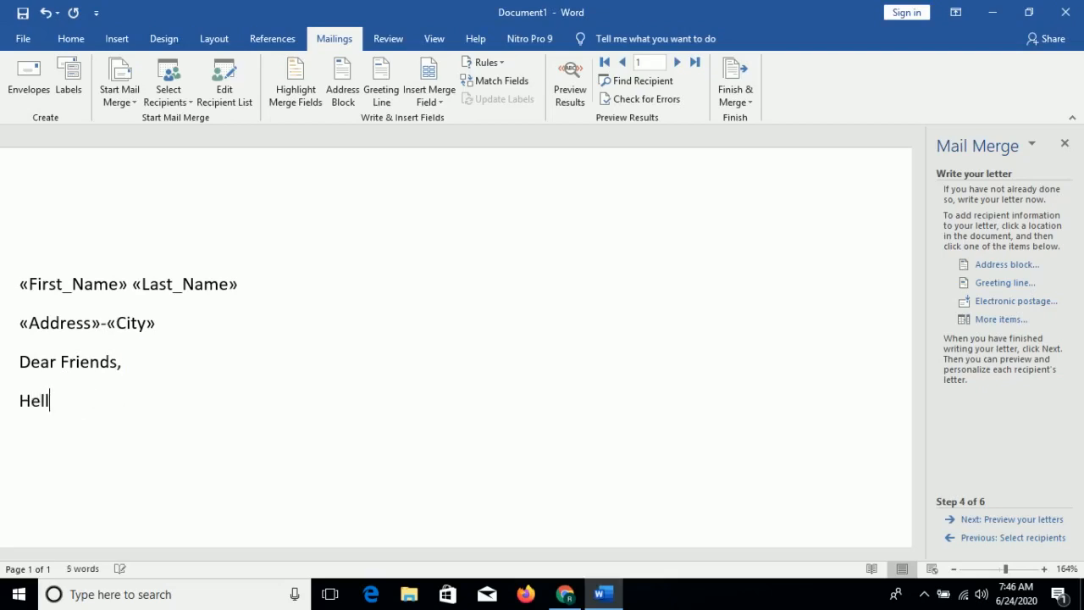
key(BackSpace)
key(BackSpace)
text(Friend)
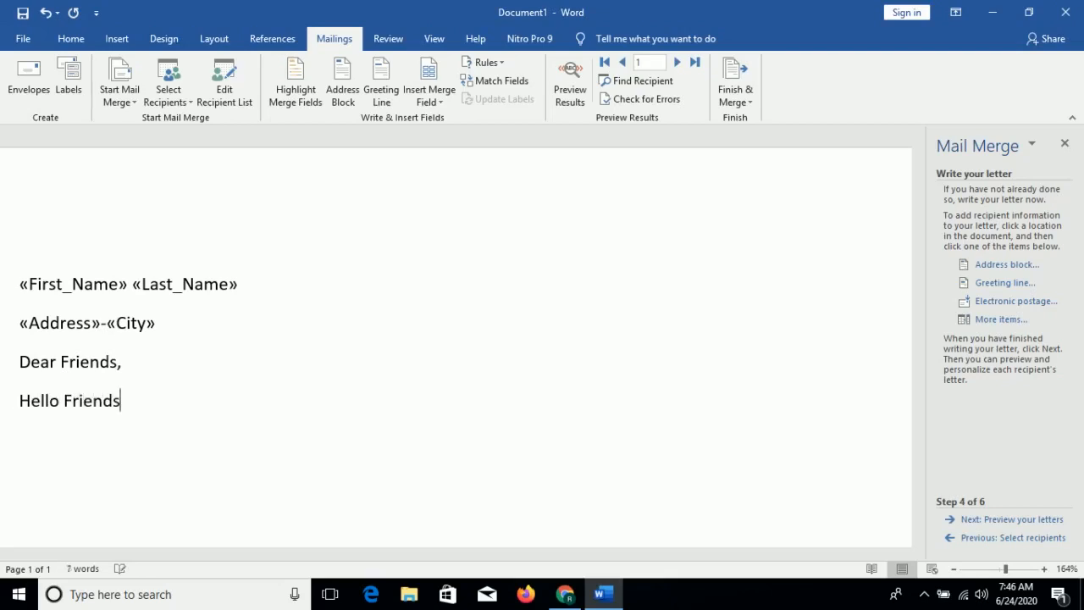
text(s! How are You)
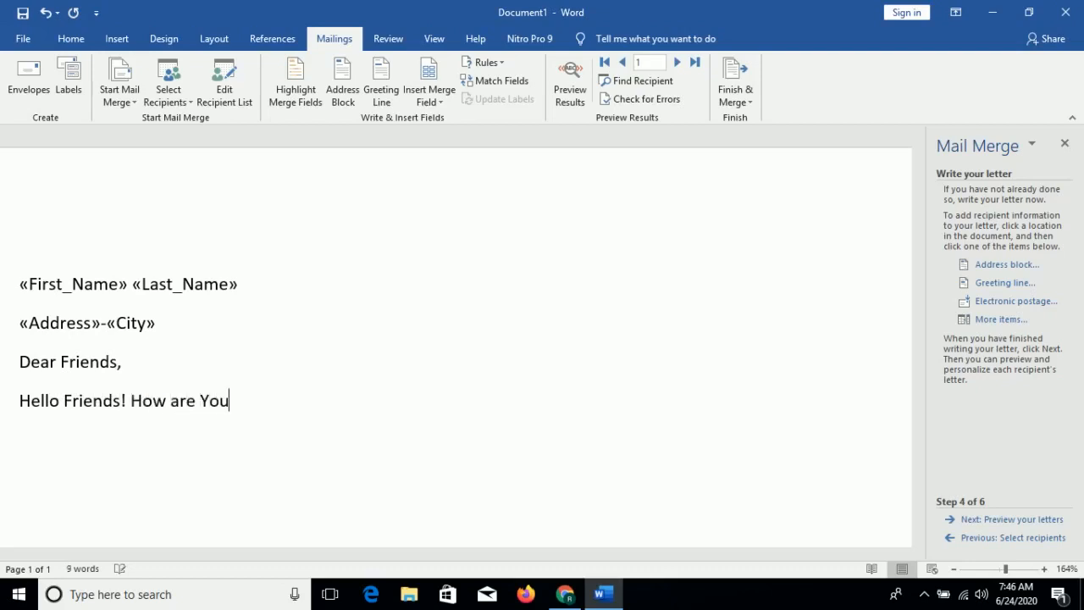
text(? Hope )
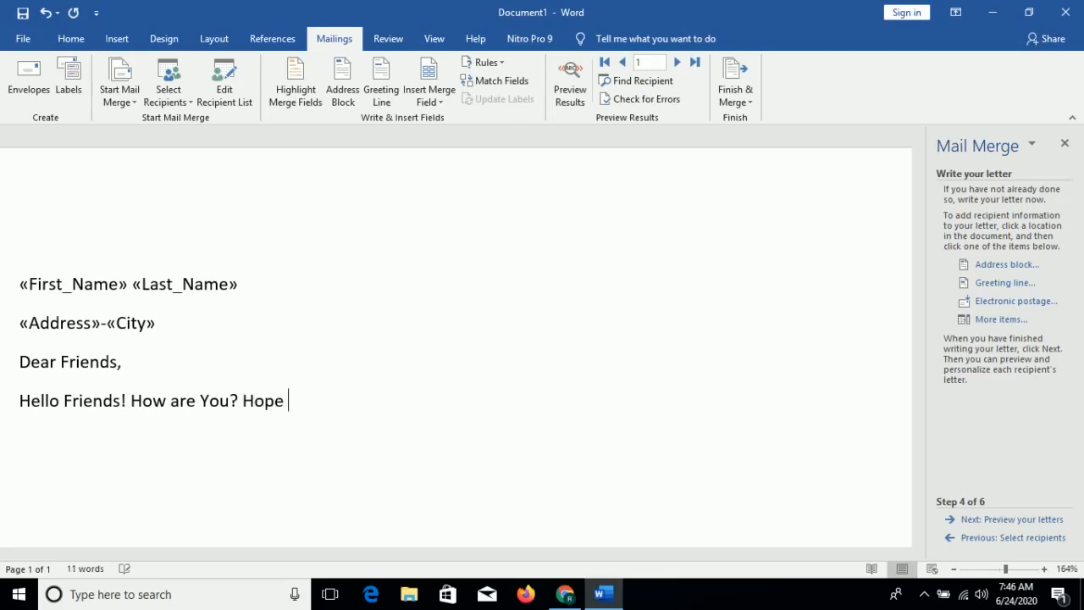
text(you all are fine.)
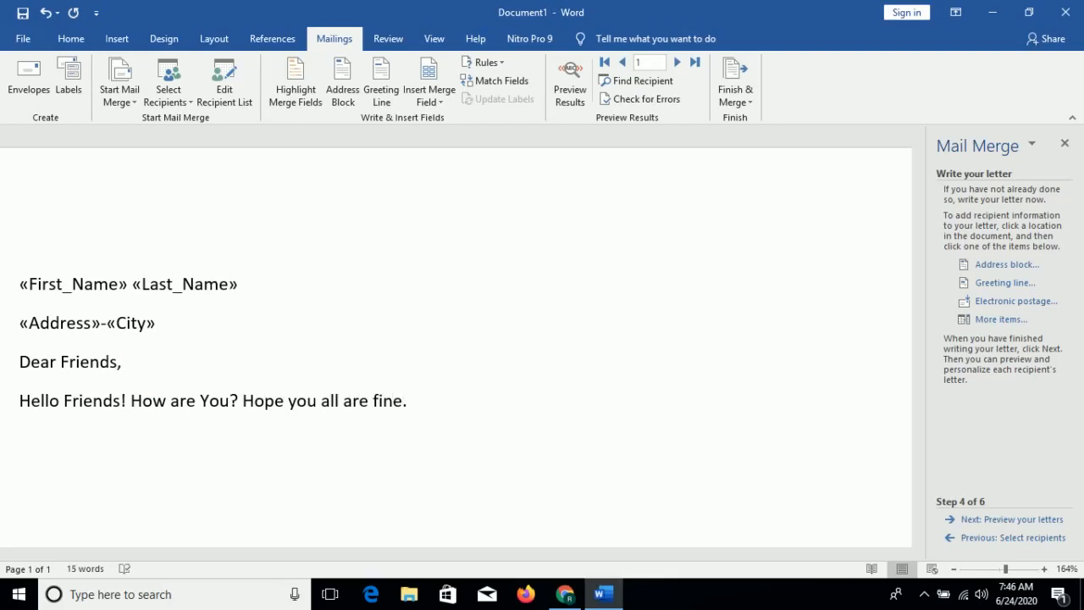
- Continue the paragraph with 'I have written this letter to invite you for my birthday party which is on'
text(To)
text(I)
text( have w)
text(ritten)
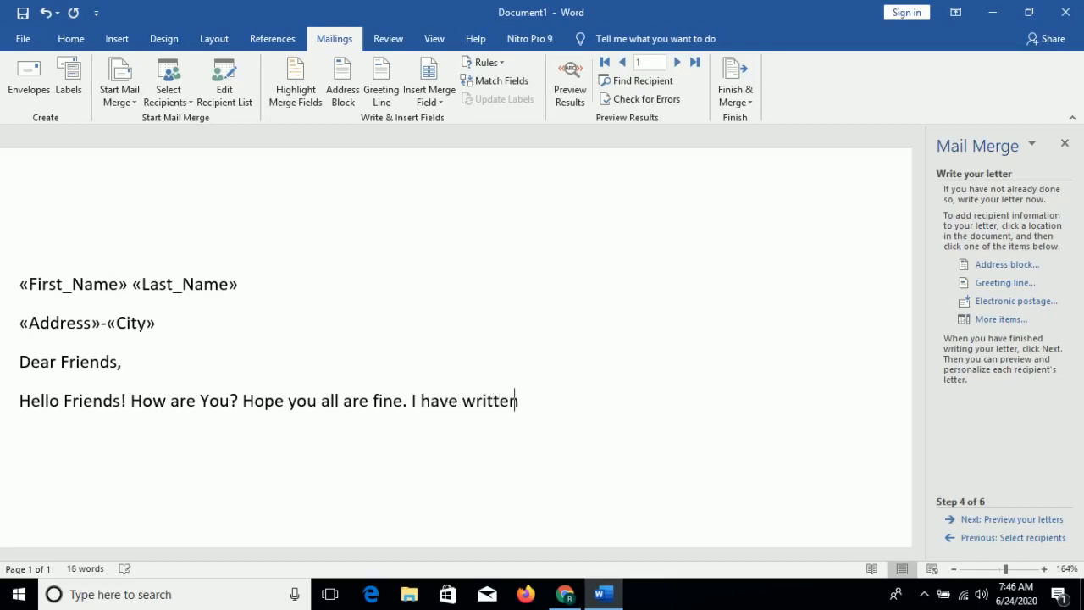
text( this letter to inv)
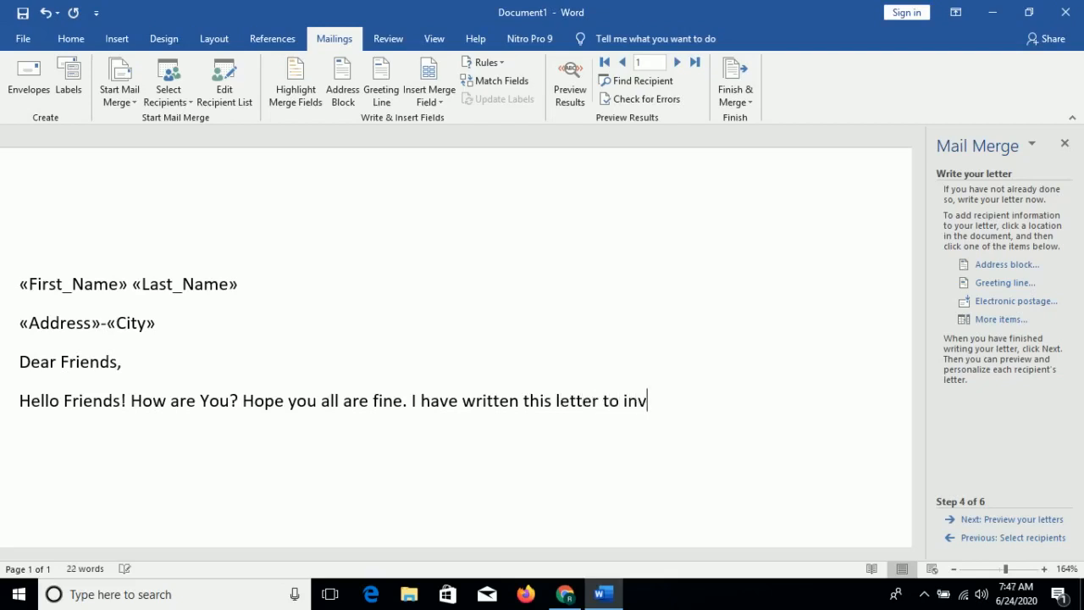
text(ite you for my)
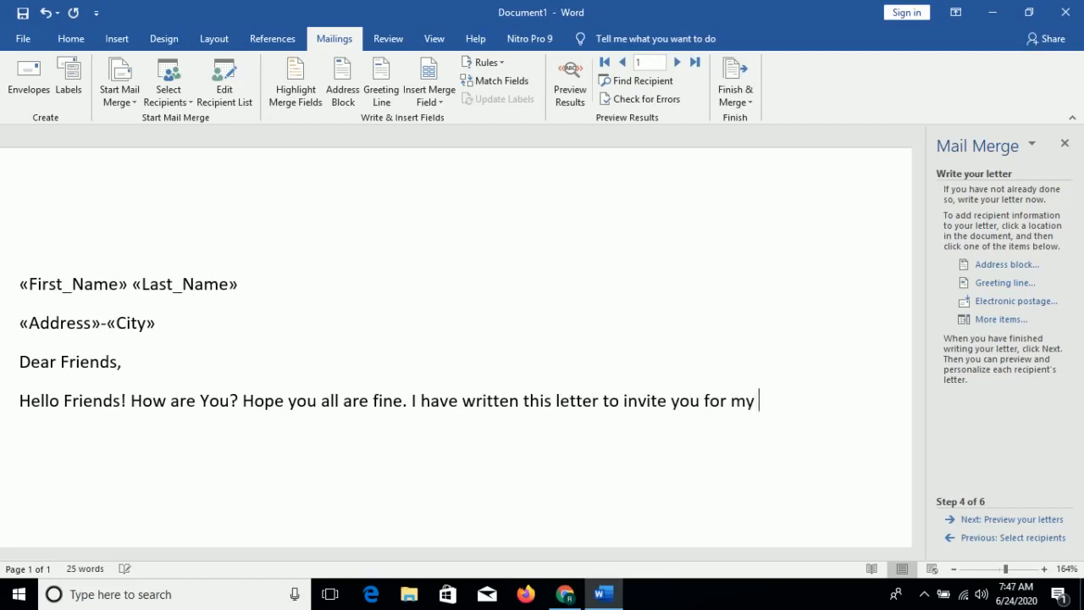
text( birthday par)
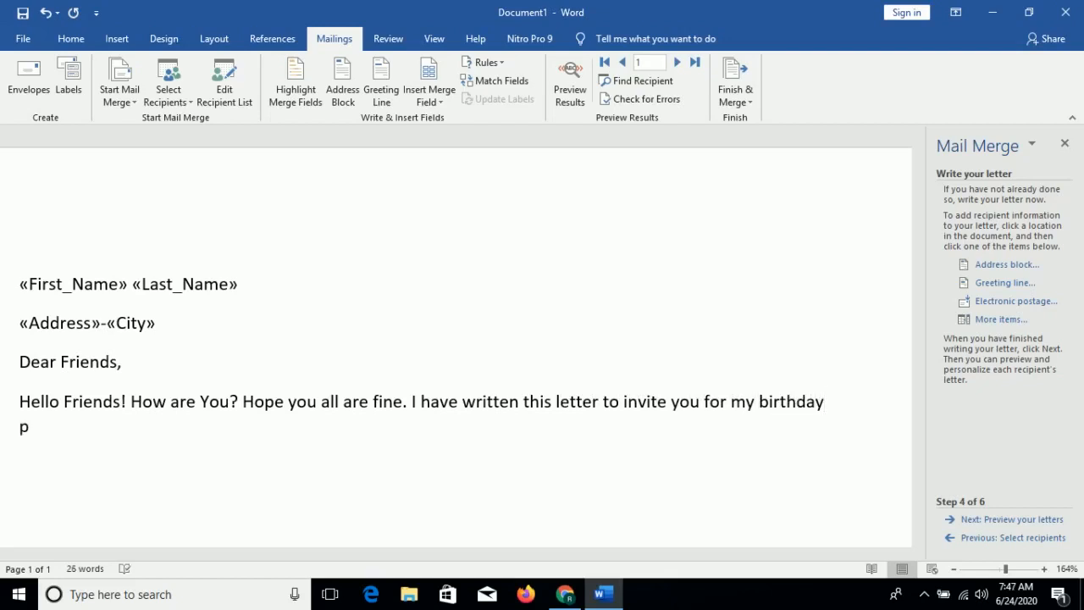
text(ty which is on)
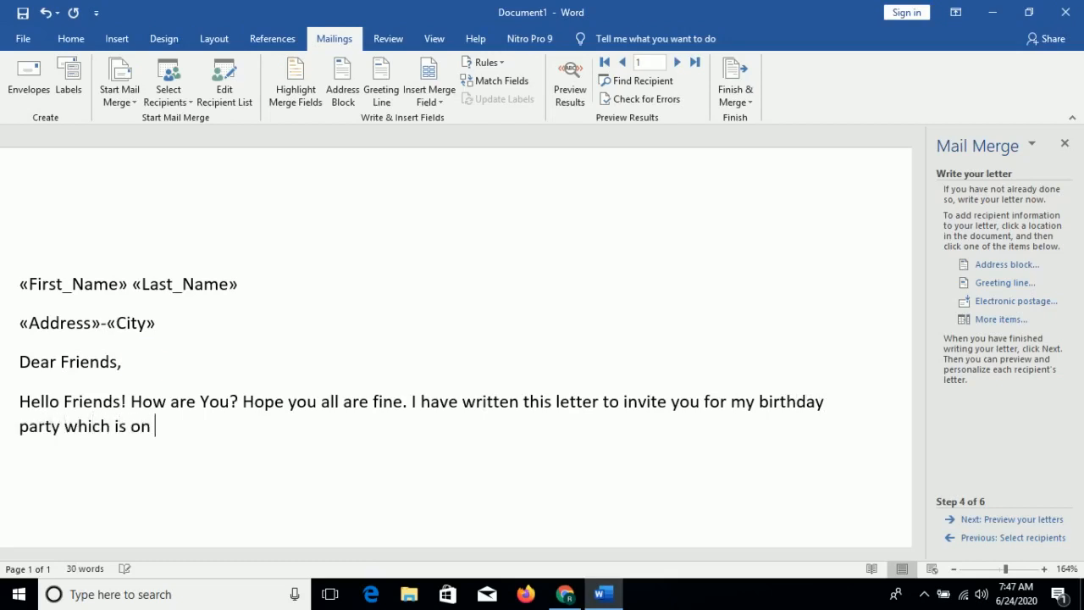
text( Com)
- Continue with 'coming Saturday and Venue is my home place'
key(BackSpace)
key(BackSpace)
text(oming )
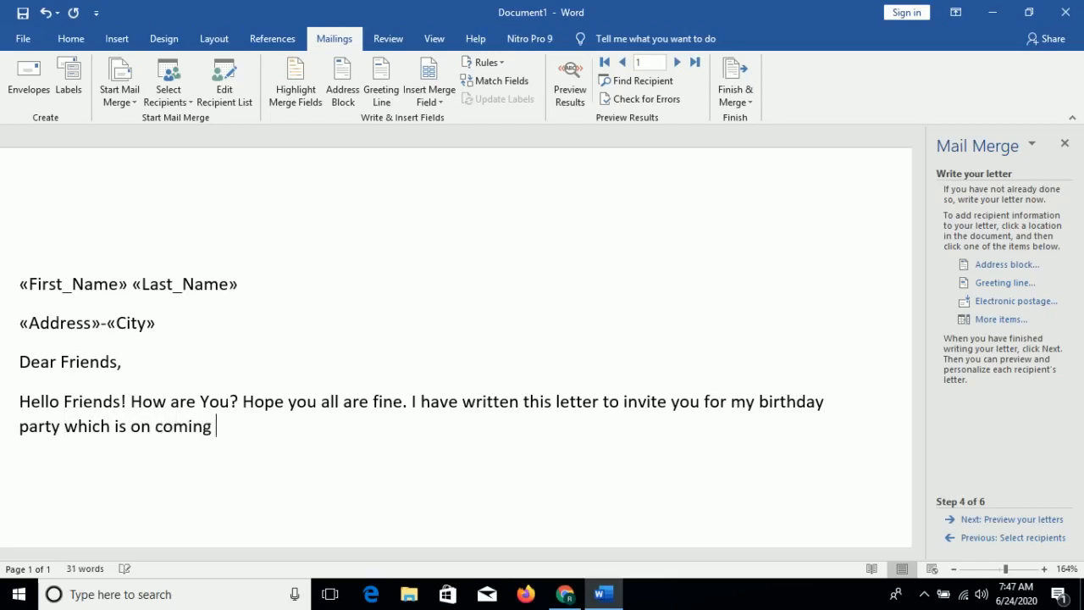
text(Saturday)
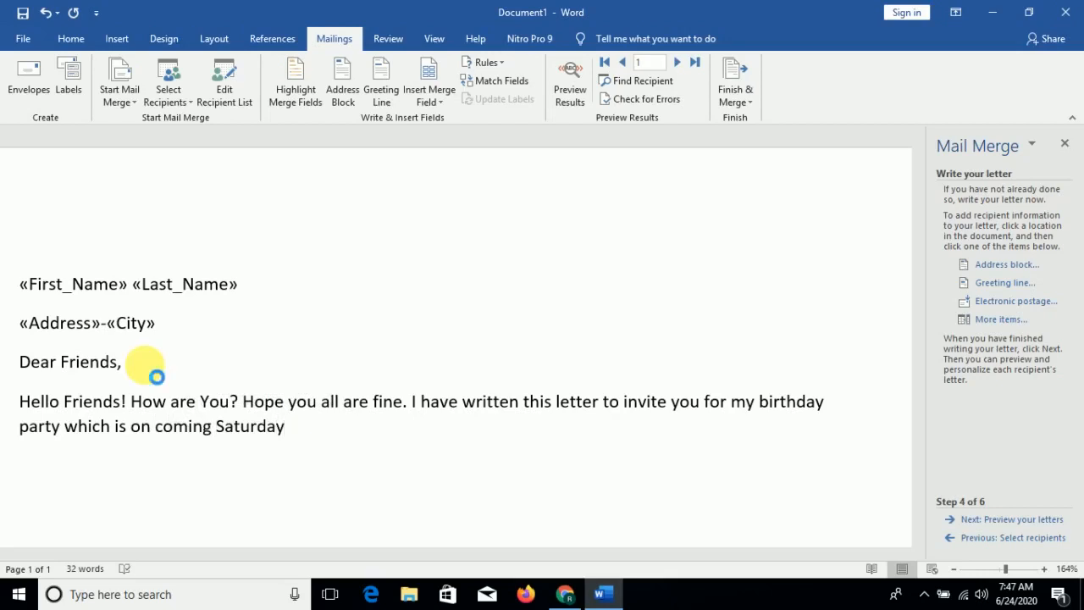
text( and Ve)
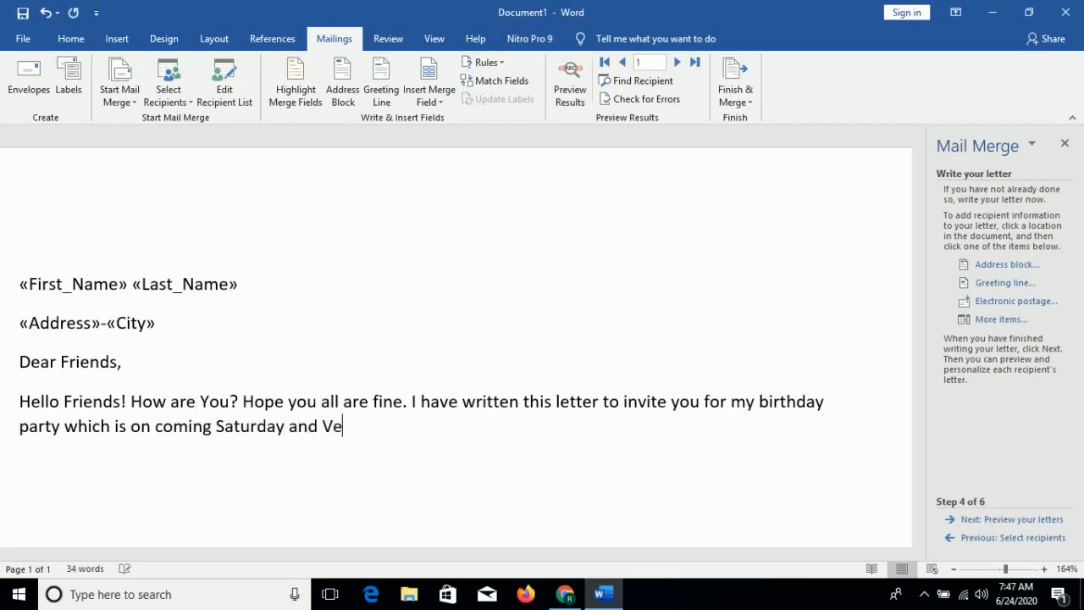
text(nue is my ho)
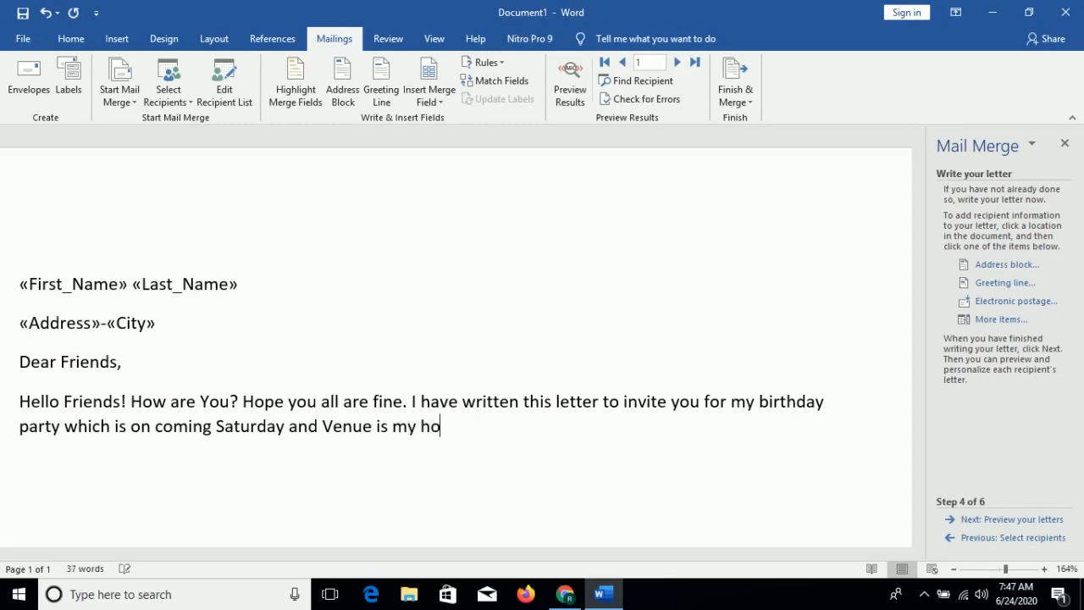
text(me place)
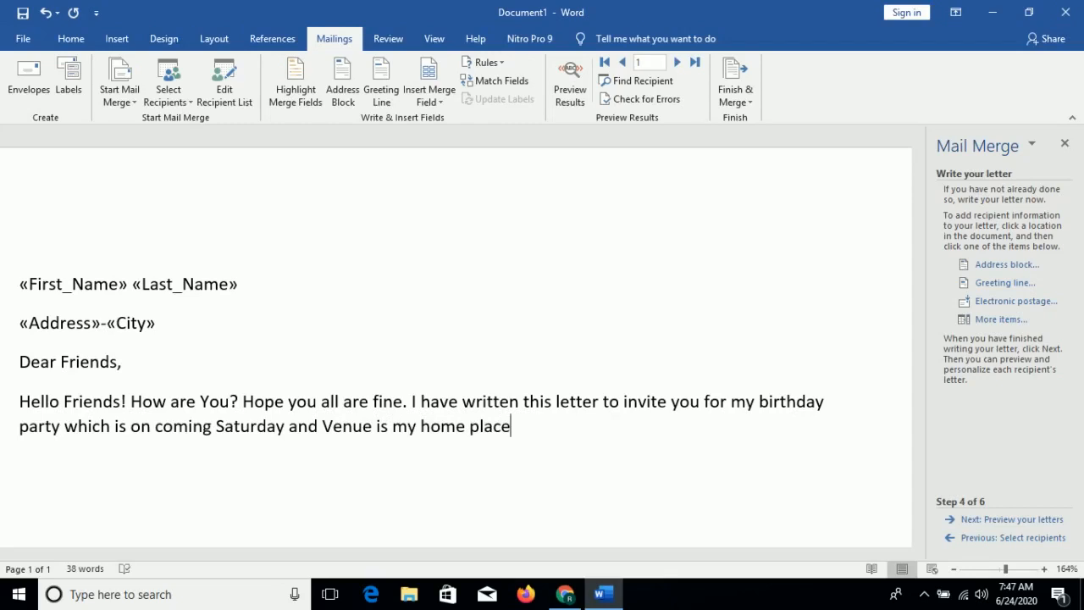
text(. so please come)
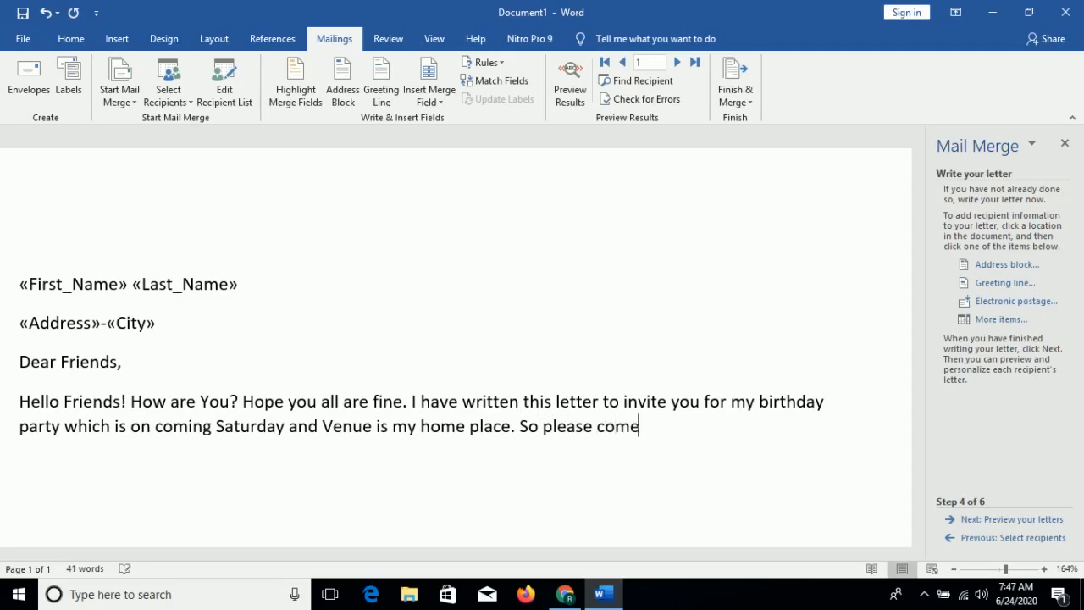
text( at 5:)
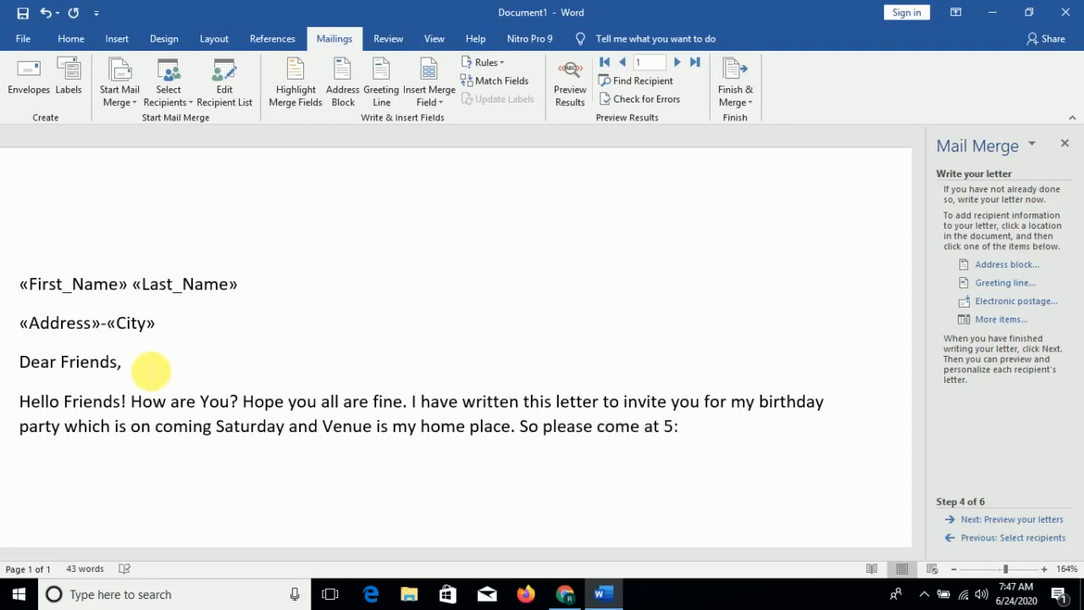
text(00 pm)
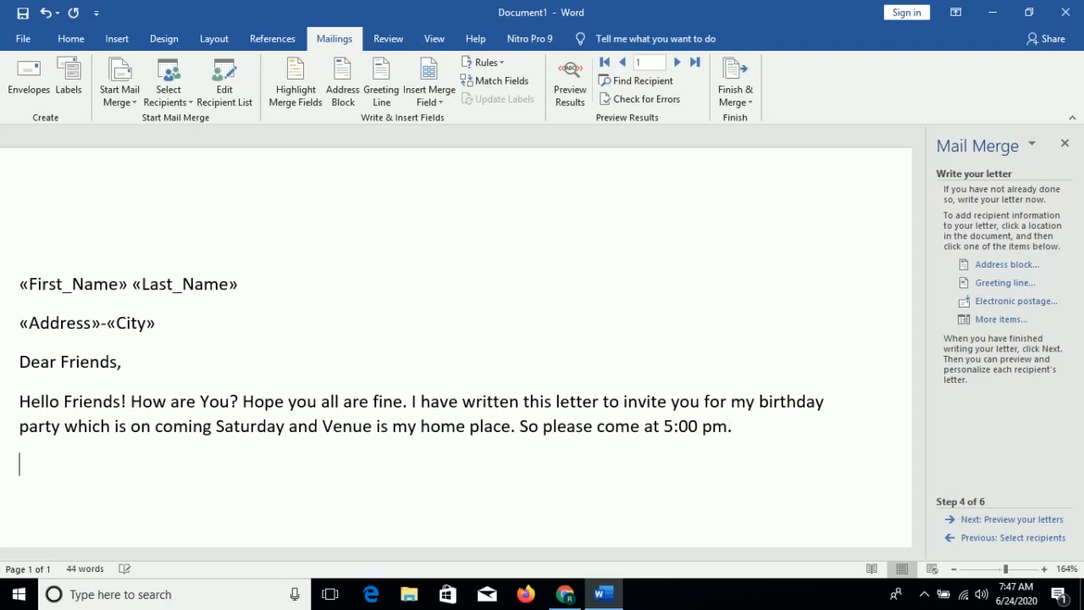
- Finish the paragraph with '. So please come at 5:00 pm.'
text(.)
- Start a new paragraph with the closing 'Your Friendly,'
key(Return)
text(Your)
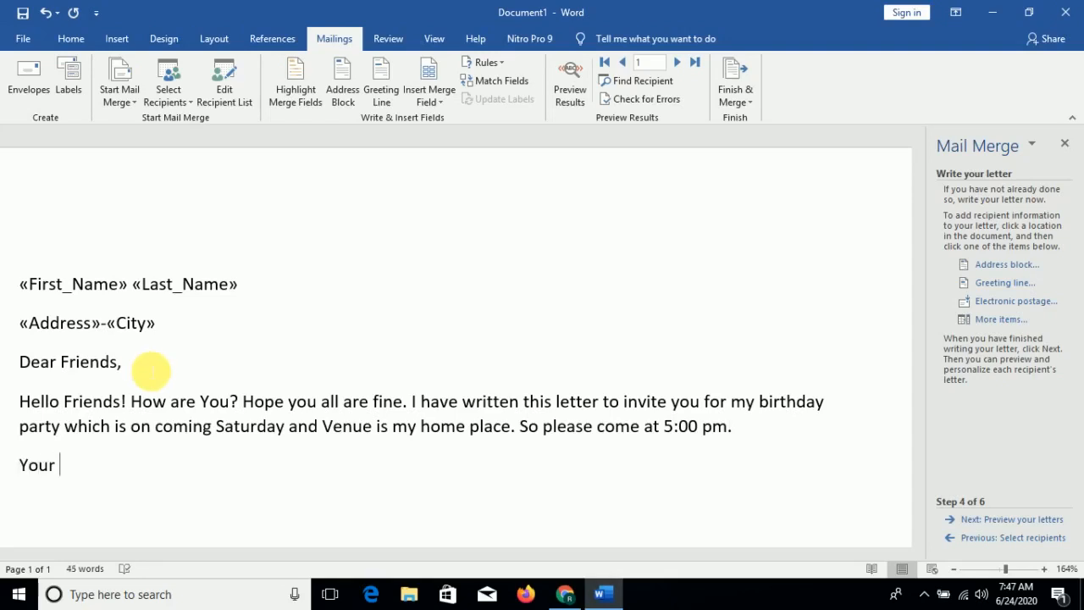
text( Frei)
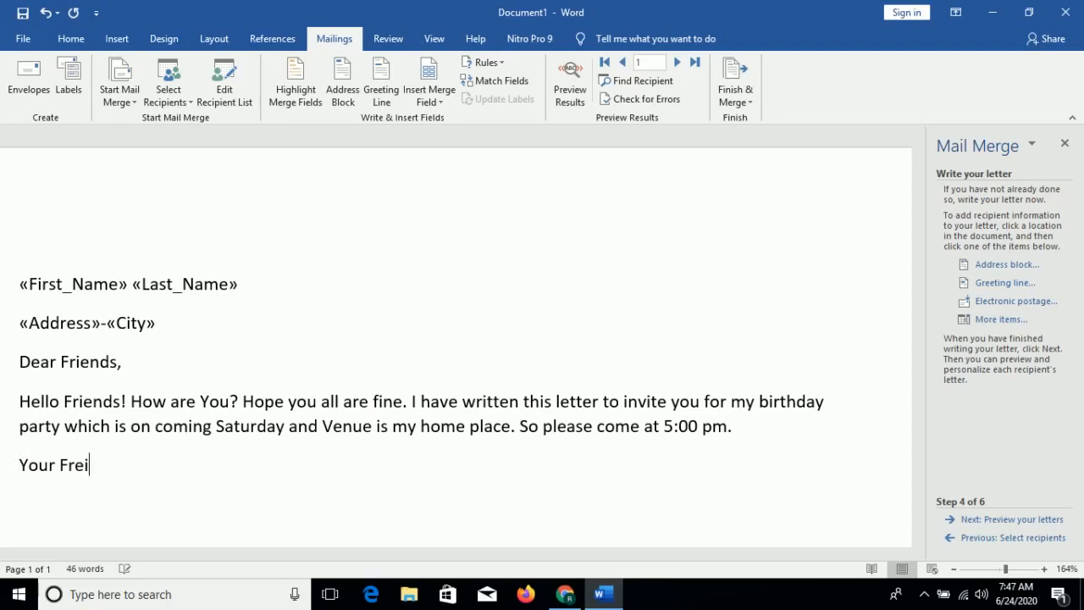
text(n)
text(ed)
text(dly)
text(X)
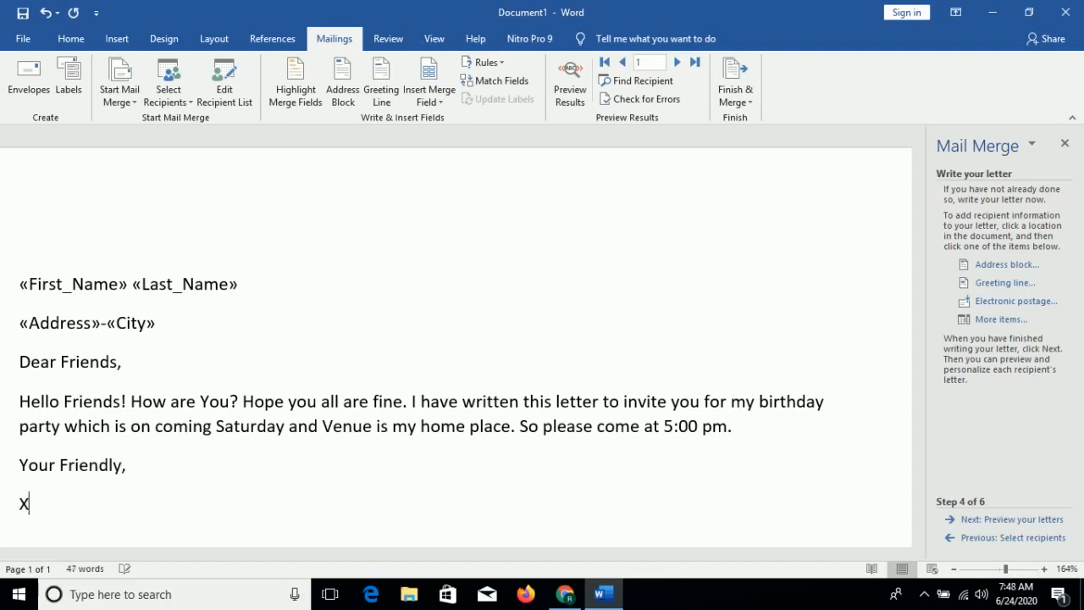
- Sign the letter with the sender's name on the line below the closing
key(BackSpace)
key(BackSpace)
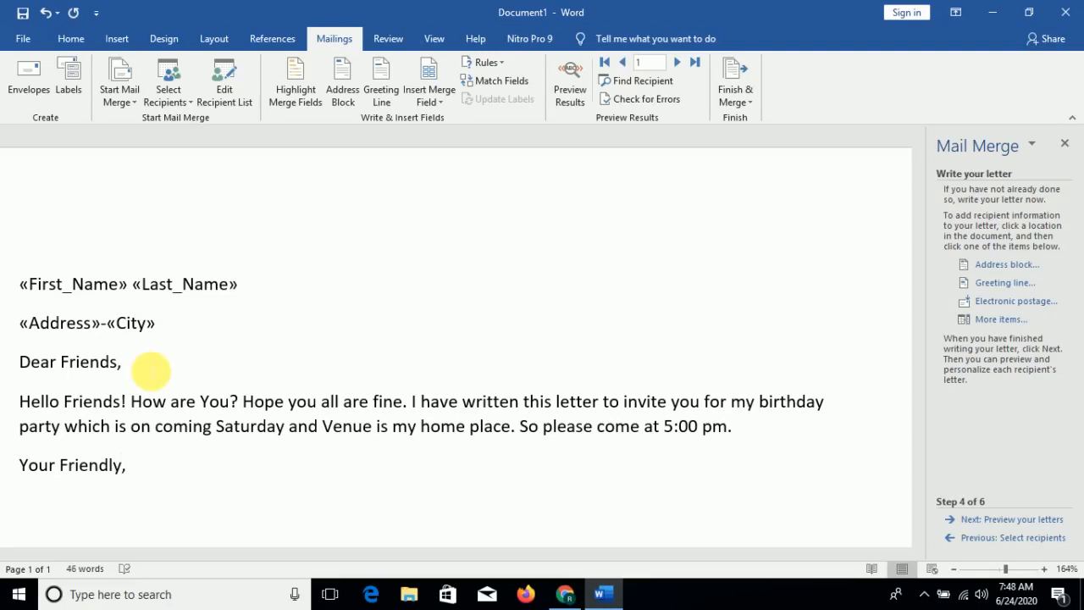
text(XY)
key(BackSpace)
key(BackSpace)
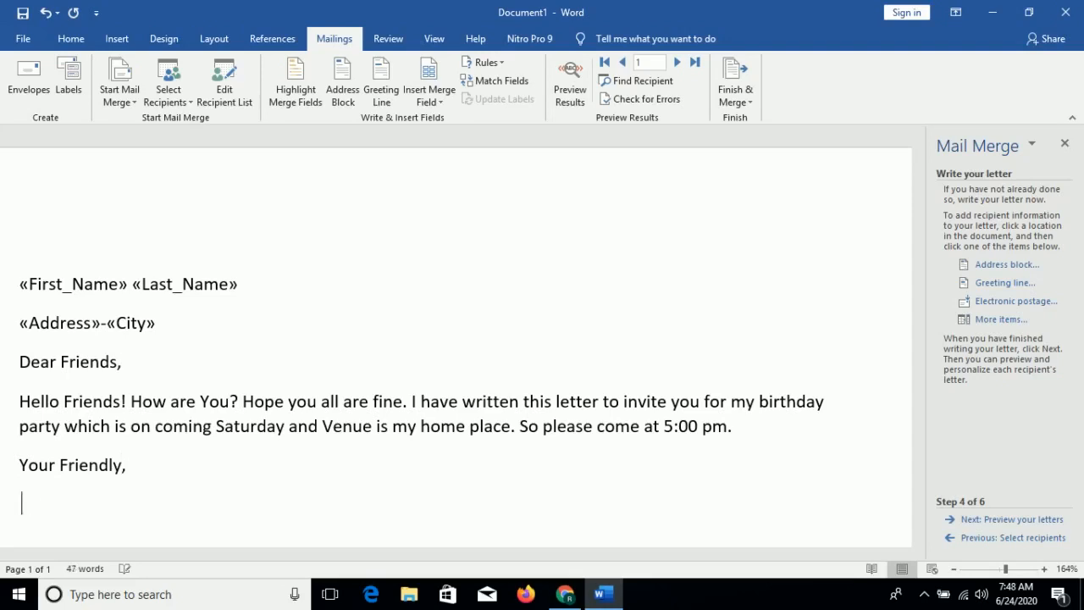
text(Mitul)
click(347, 467)
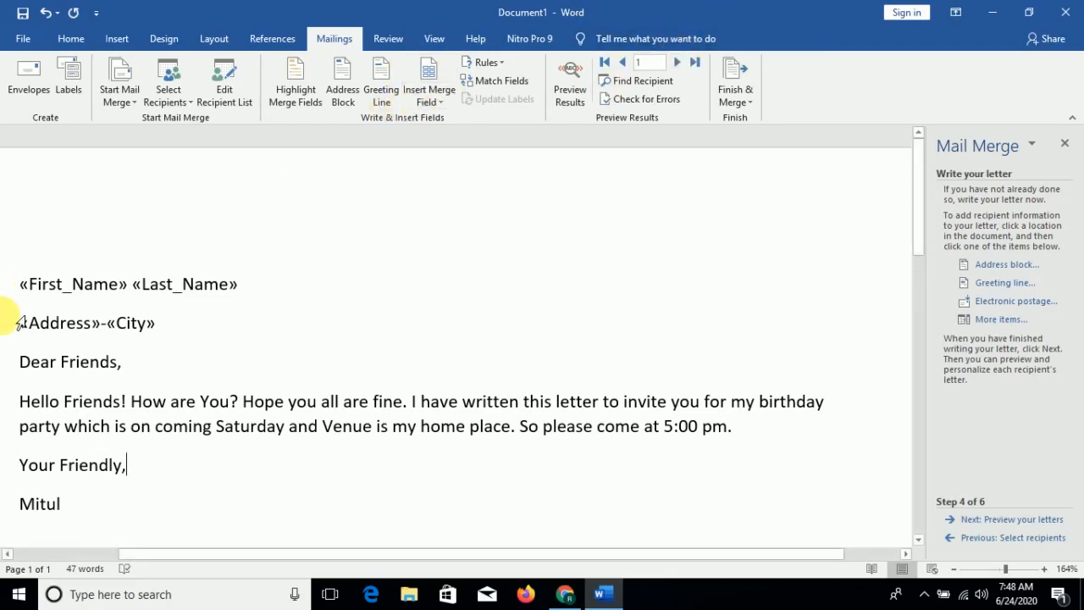
- Advance the wizard to preview the letters and step forward and back through the recipients
click(1037, 519)
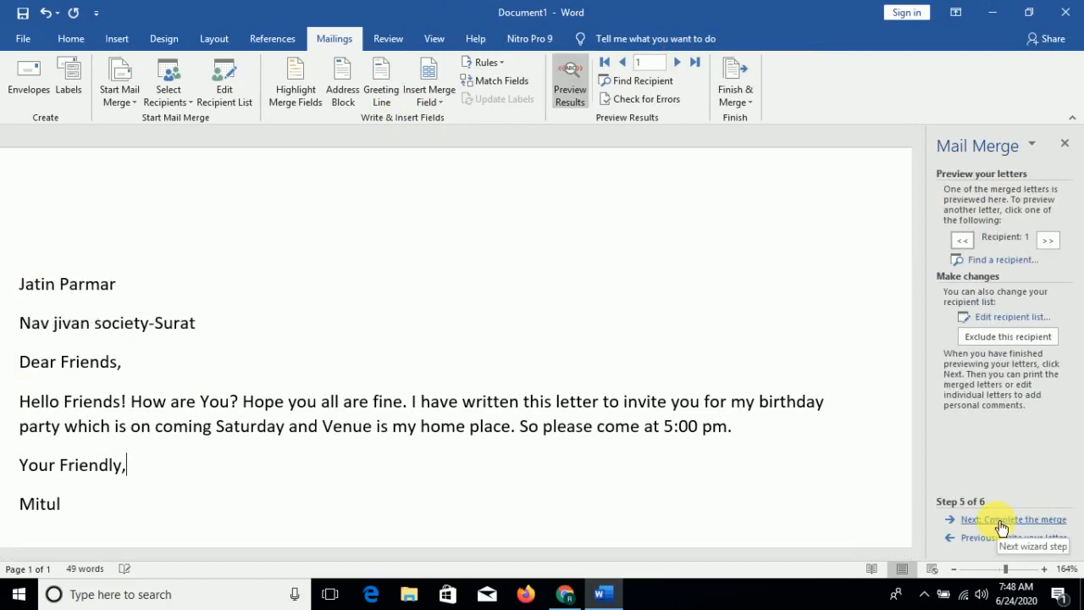
click(679, 62)
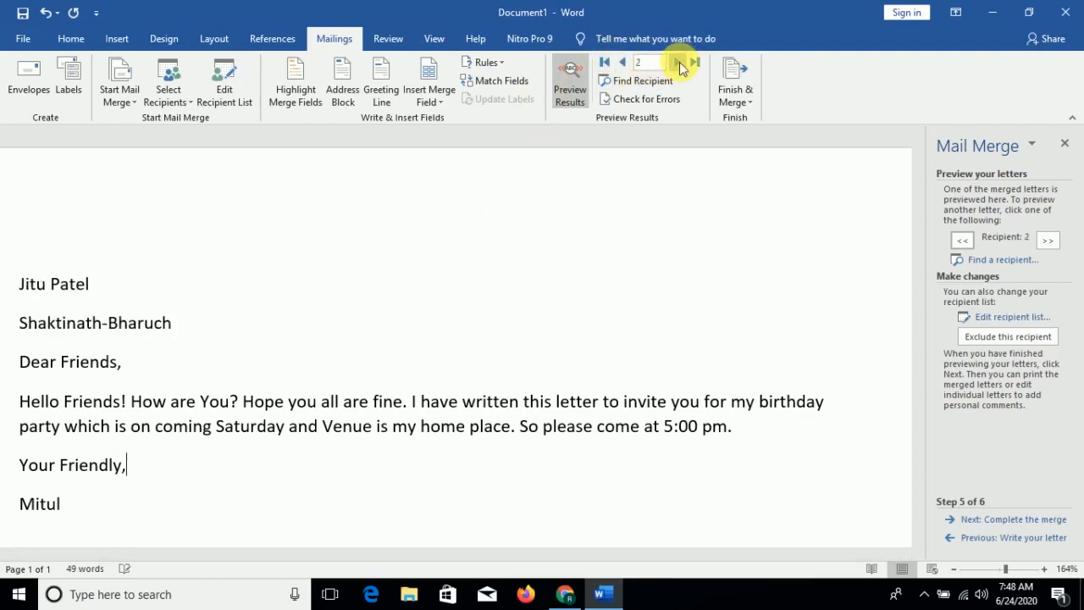
click(622, 63)
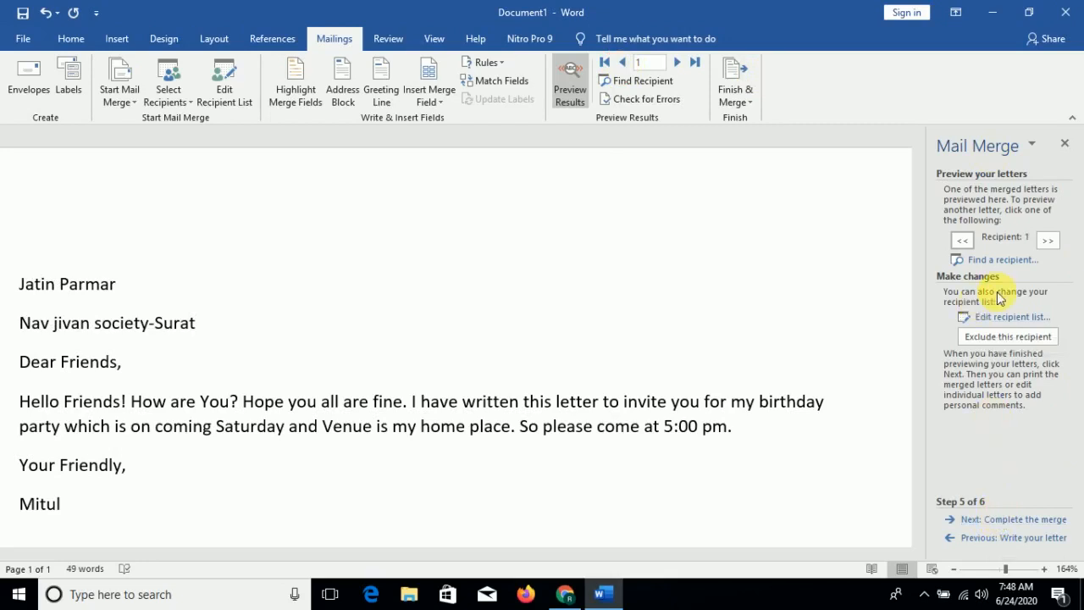
- Complete the merge by editing individual letters, merging all records into a new document
click(1019, 520)
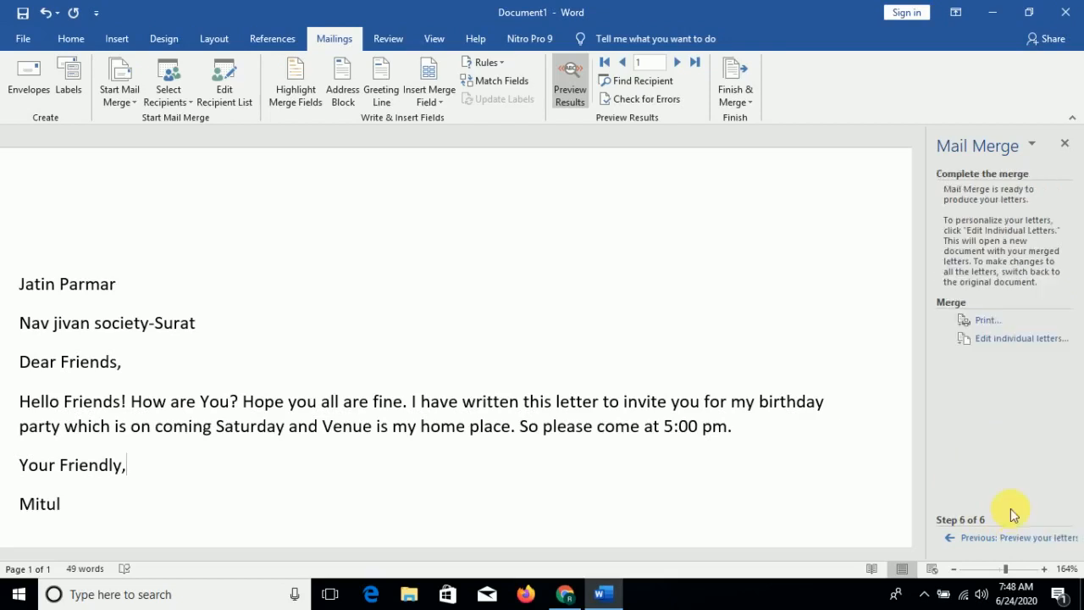
click(1001, 338)
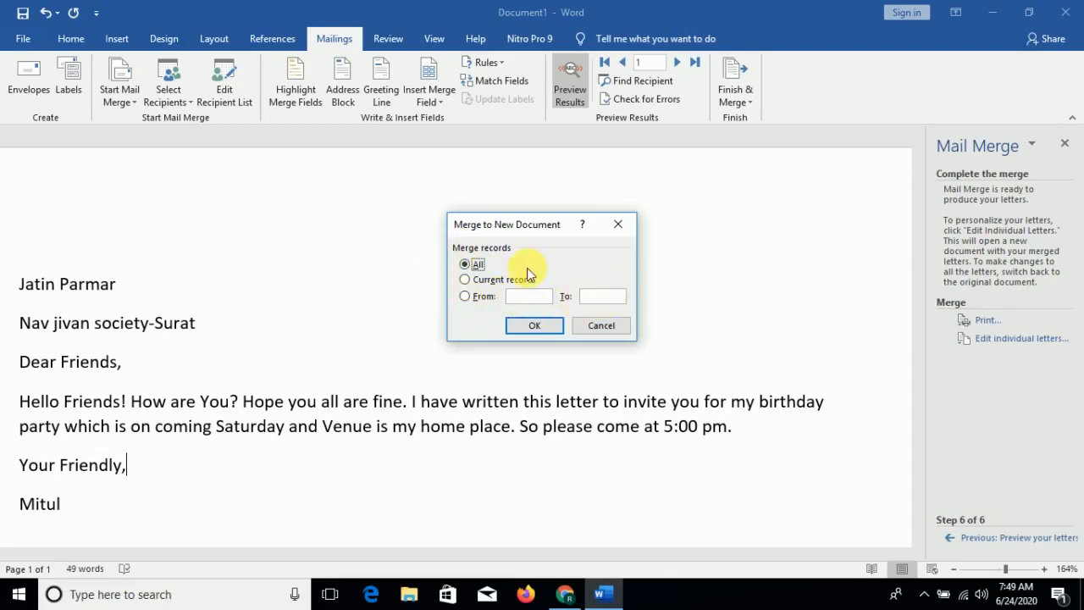
click(532, 325)
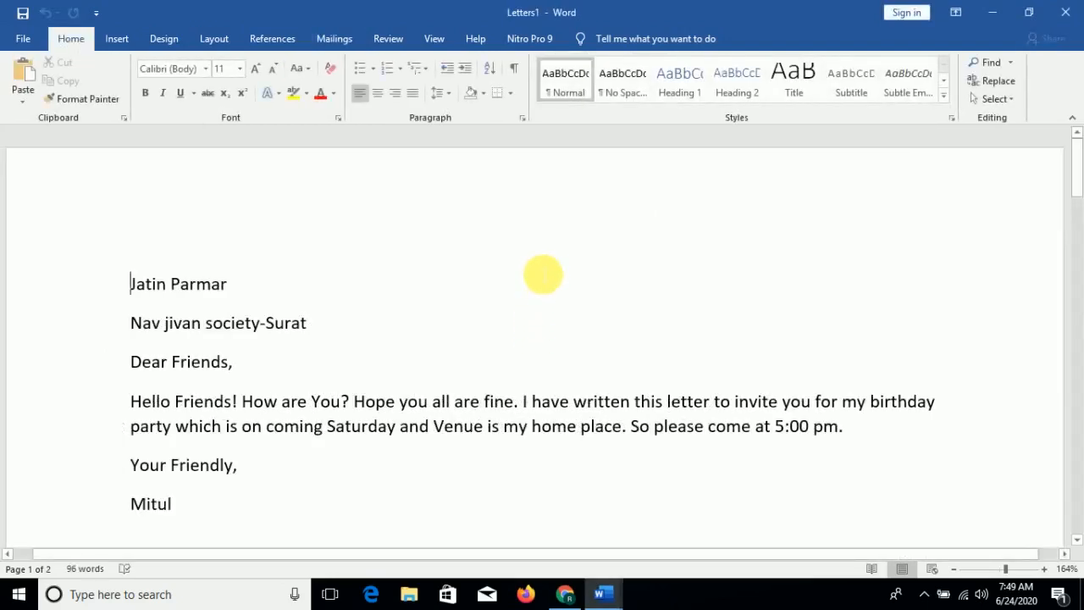
- Switch to the merged Letters1 document and review its letters as multiple pages side by side
mouse_move(604, 593)
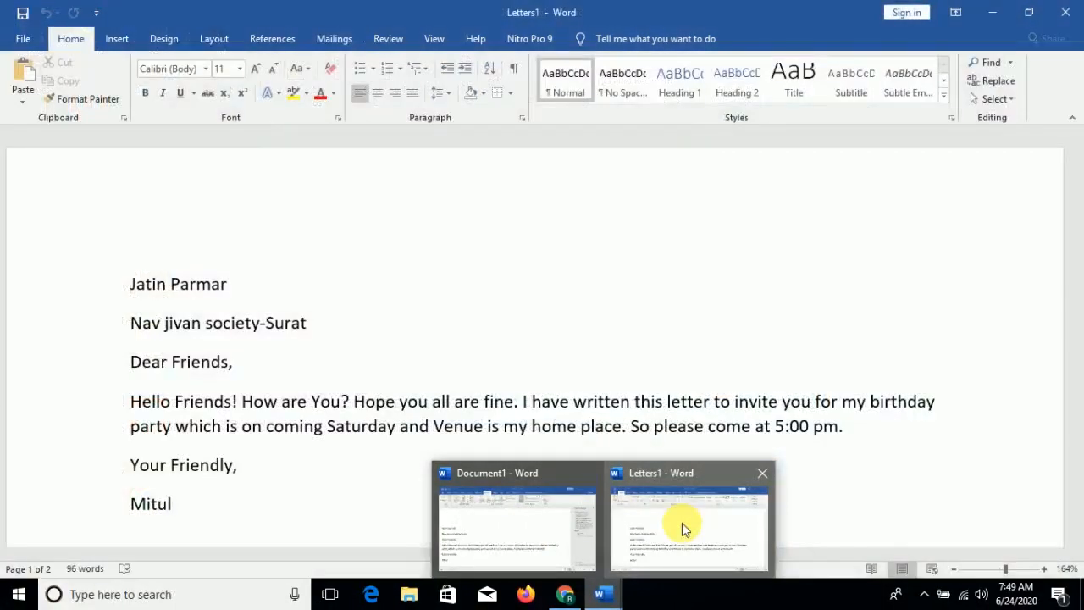
click(684, 529)
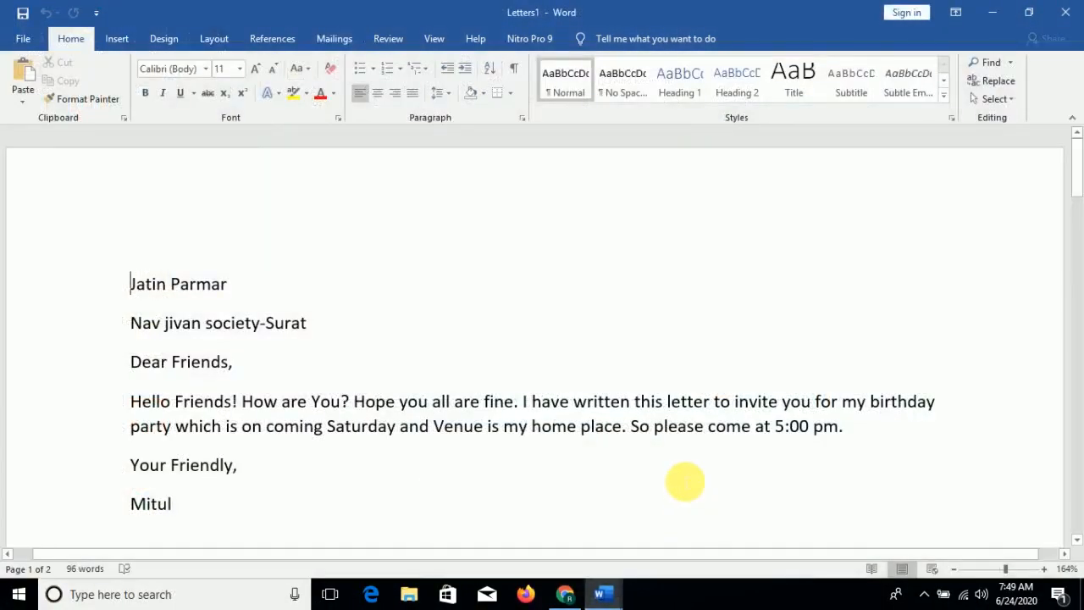
scroll(377, 372, down, 15)
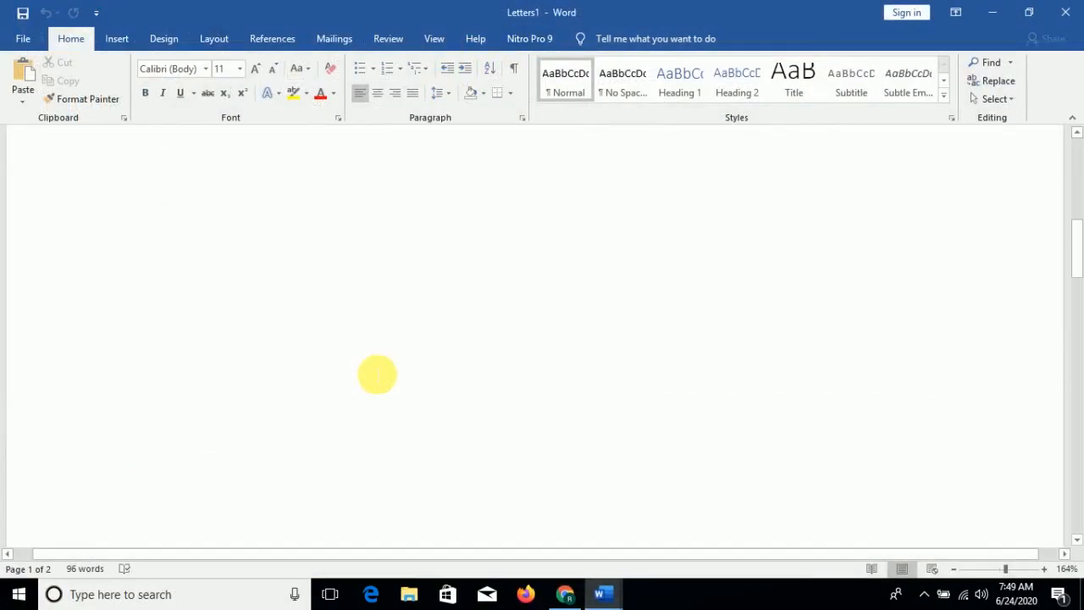
scroll(383, 375, up, 5)
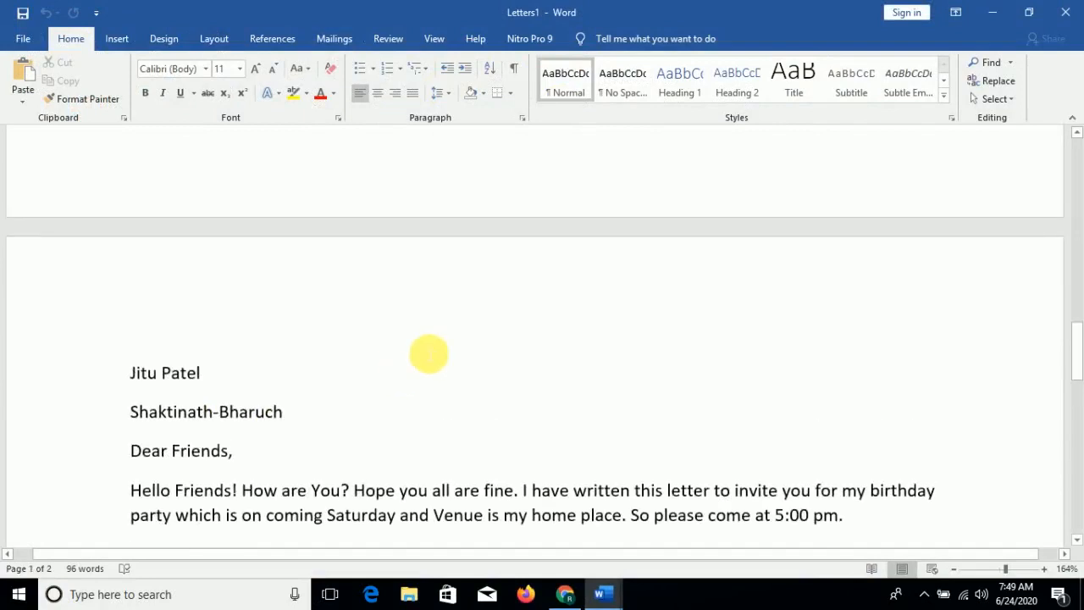
click(989, 569)
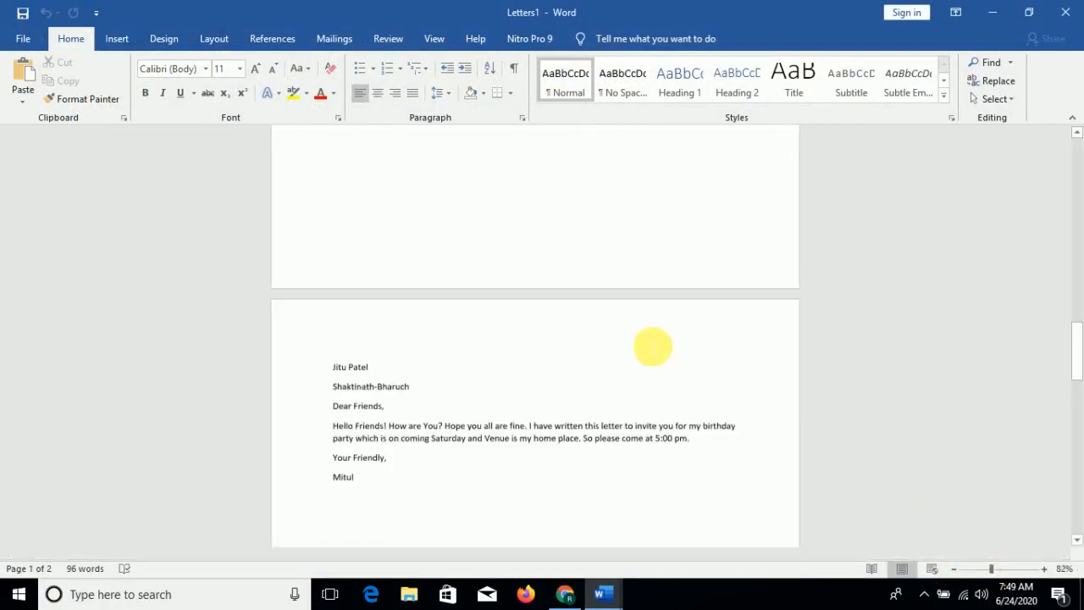
click(428, 39)
click(529, 82)
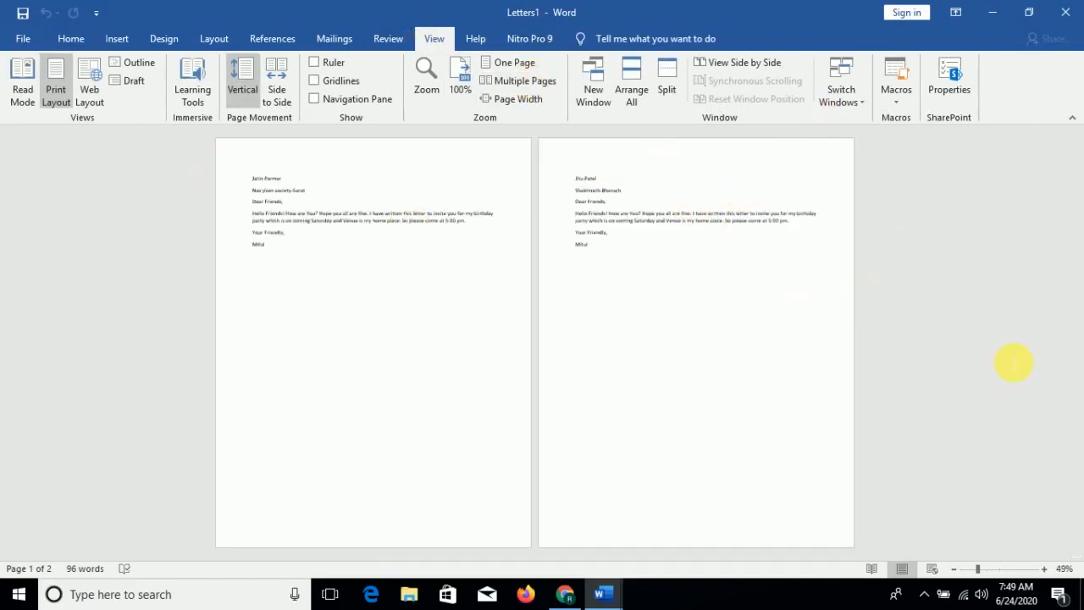
drag(979, 573, 988, 572)
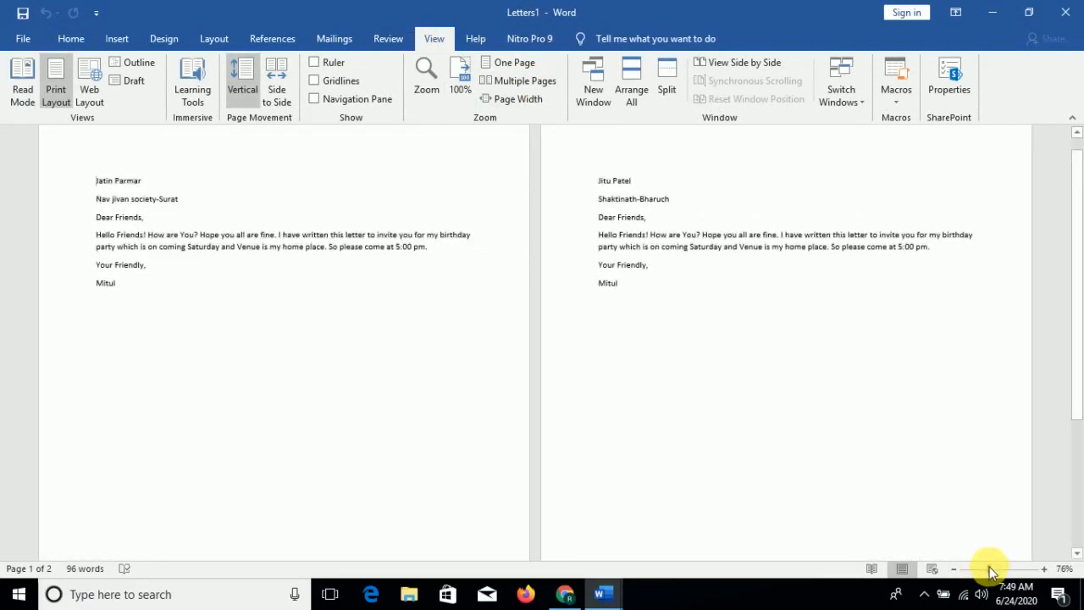